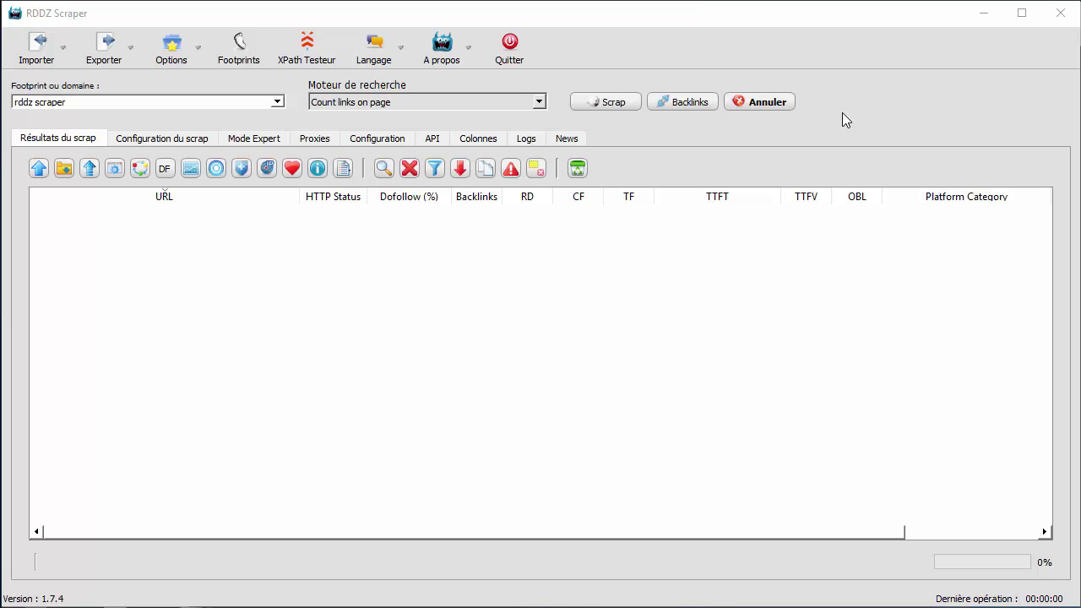
Review the column headers, target URL and content XPath of the Count links on page engine in expert mode.
{"action": "left_click", "coordinate": [258, 143]}
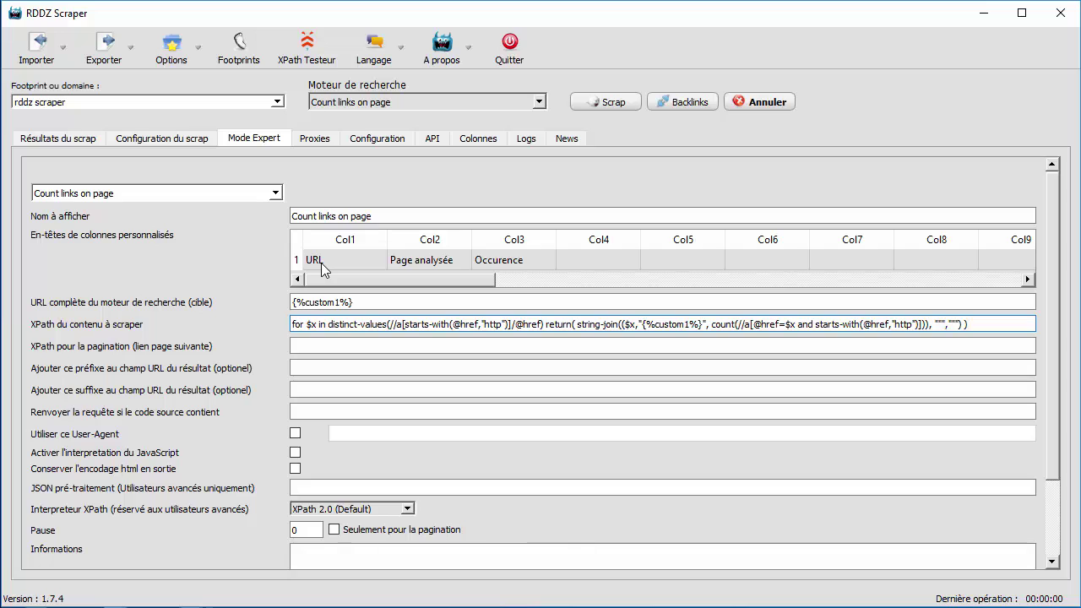
{"action": "left_click", "coordinate": [34, 145]}
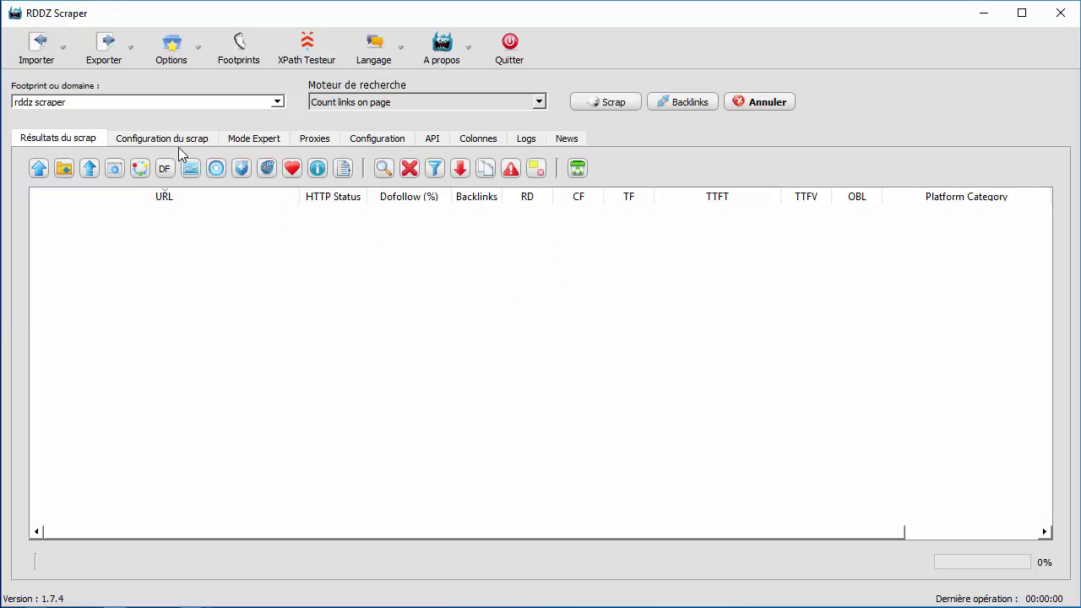
{"action": "left_click", "coordinate": [259, 143]}
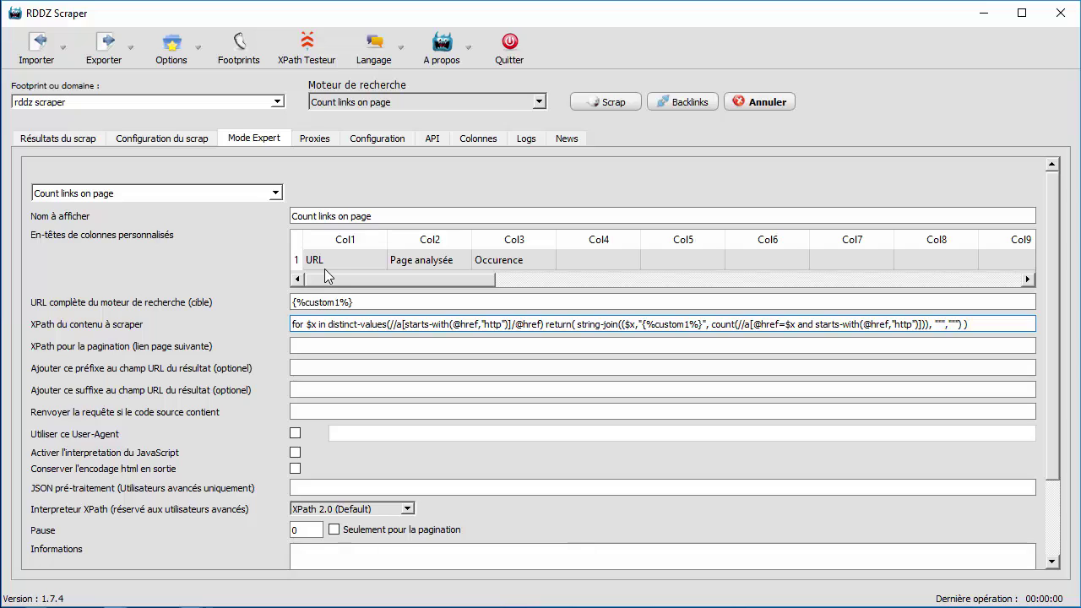
{"action": "left_click", "coordinate": [362, 347]}
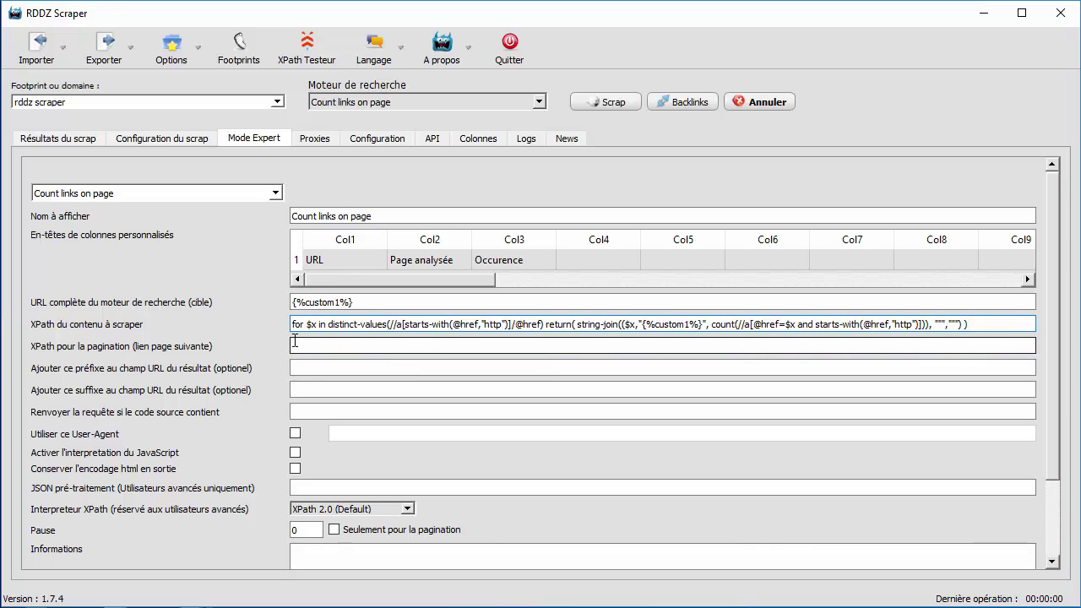
{"action": "left_click", "coordinate": [986, 327]}
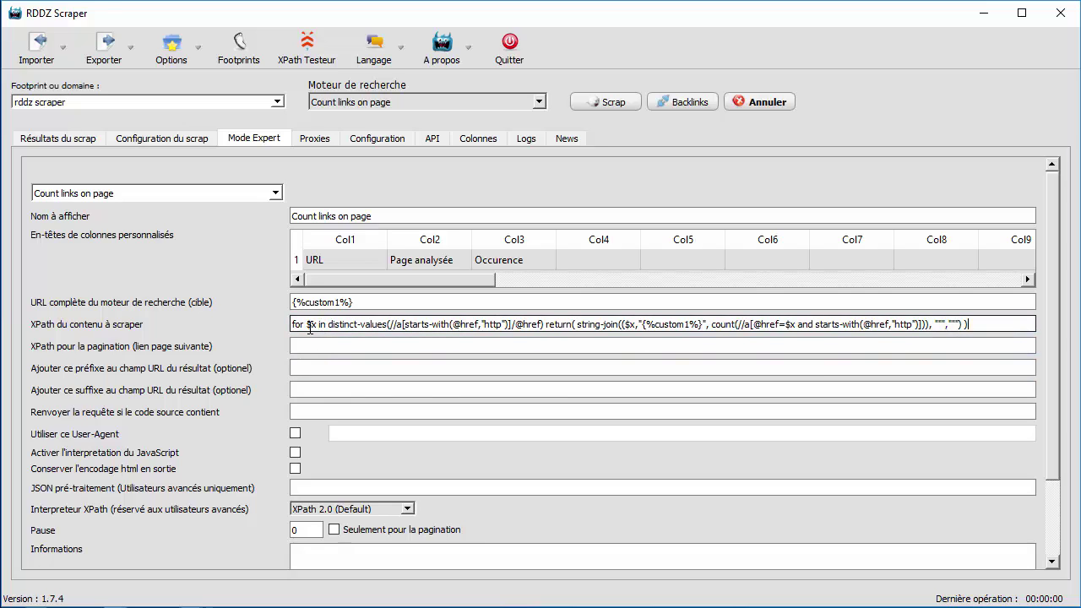
Examine the distinct-values and string-join parts of the content XPath, including the filter for href values starting with http.
{"action": "double_click", "coordinate": [342, 326]}
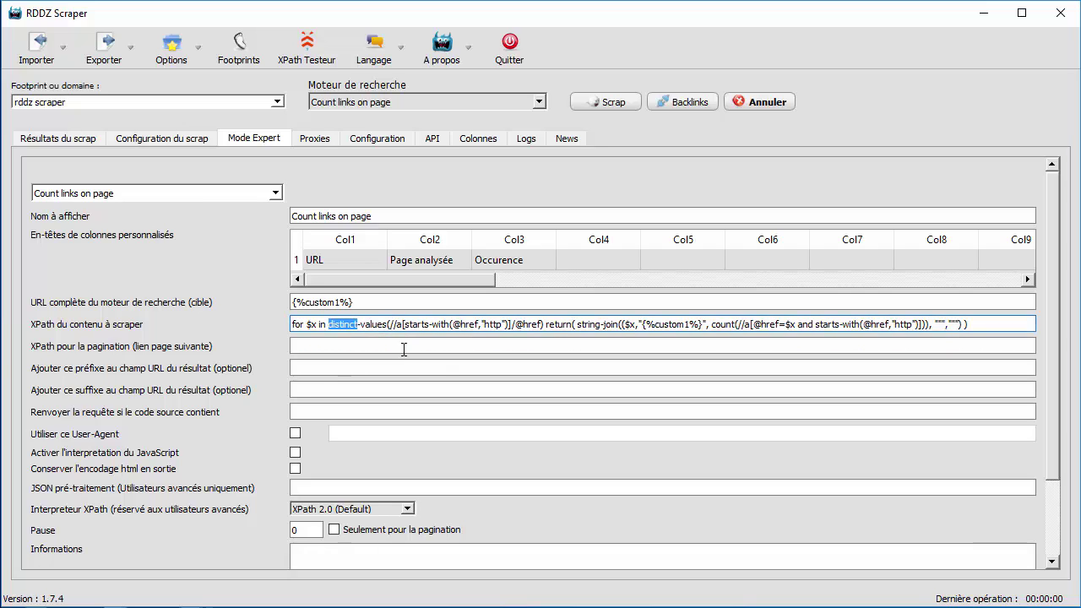
{"action": "left_click", "coordinate": [417, 325]}
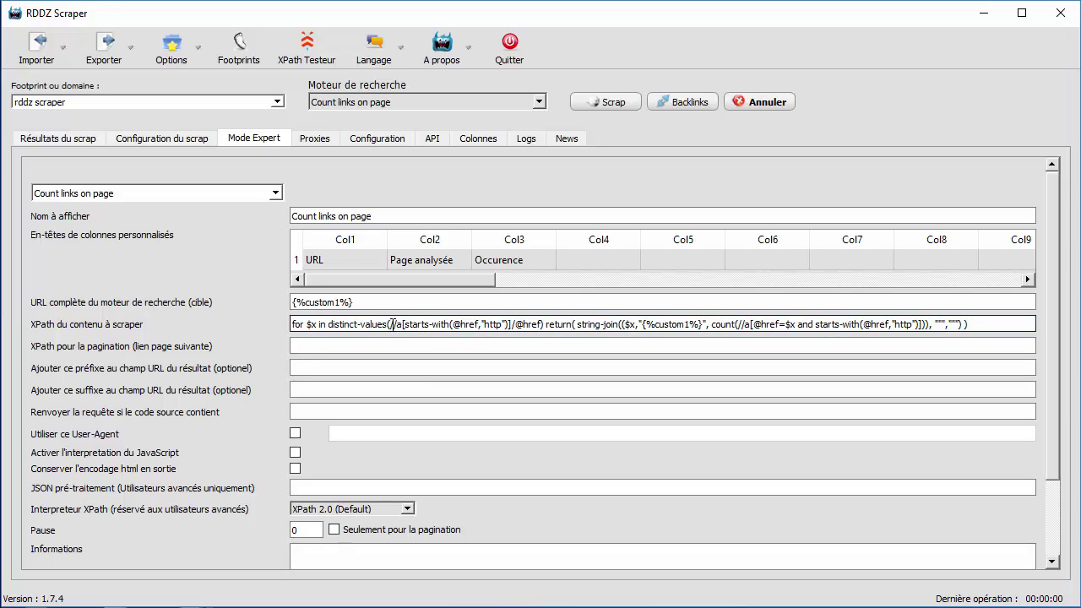
{"action": "left_click_drag", "start_coordinate": [391, 324], "coordinate": [506, 323]}
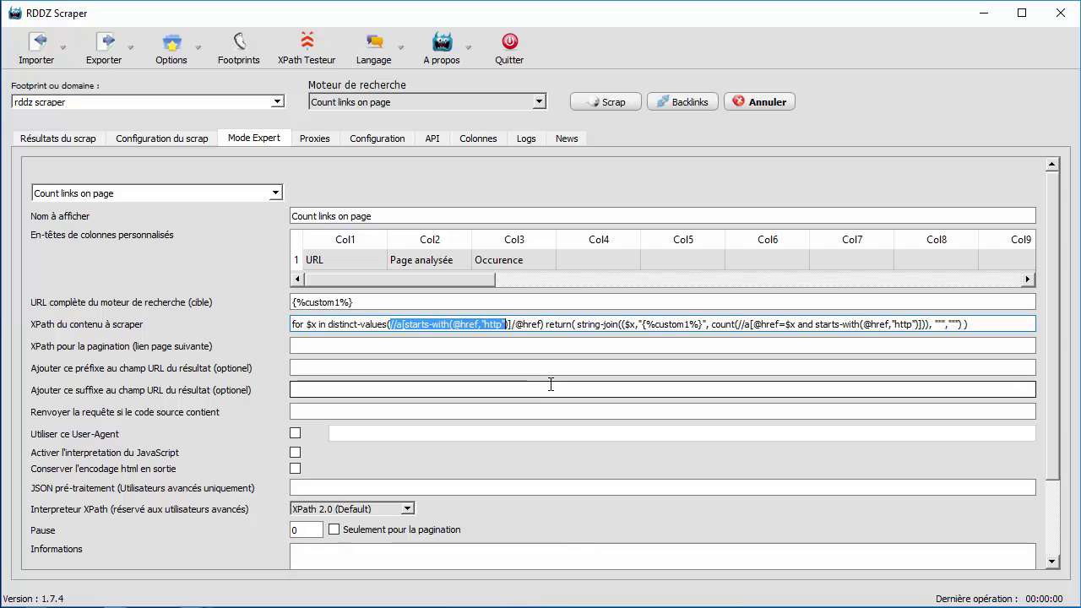
{"action": "left_click_drag", "start_coordinate": [514, 324], "coordinate": [542, 325]}
{"action": "left_click", "coordinate": [561, 331]}
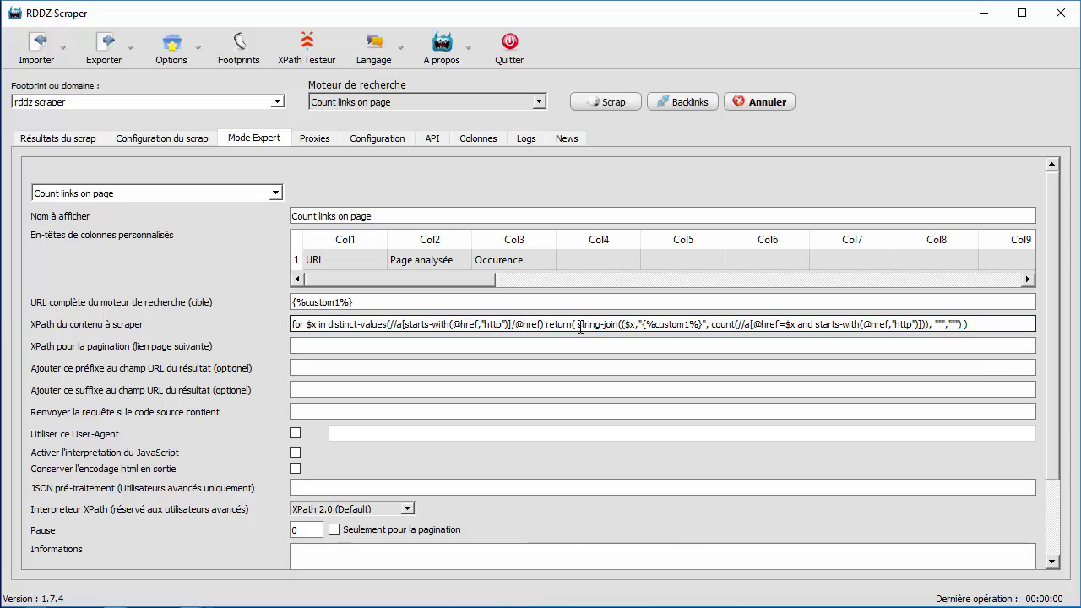
{"action": "double_click", "coordinate": [628, 325]}
{"action": "left_click", "coordinate": [388, 324]}
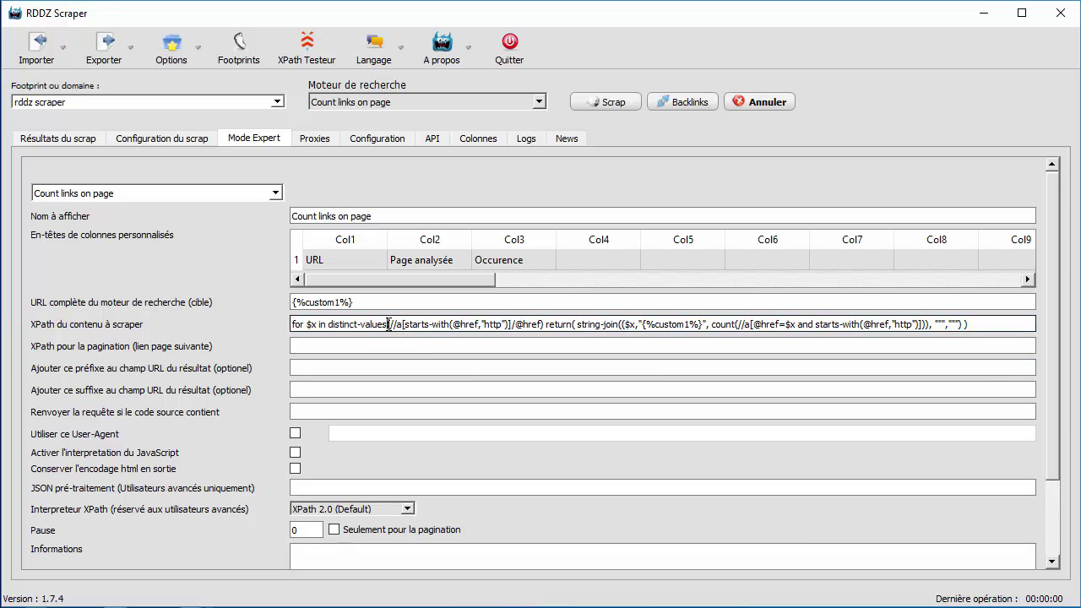
{"action": "left_click_drag", "start_coordinate": [388, 324], "coordinate": [543, 319]}
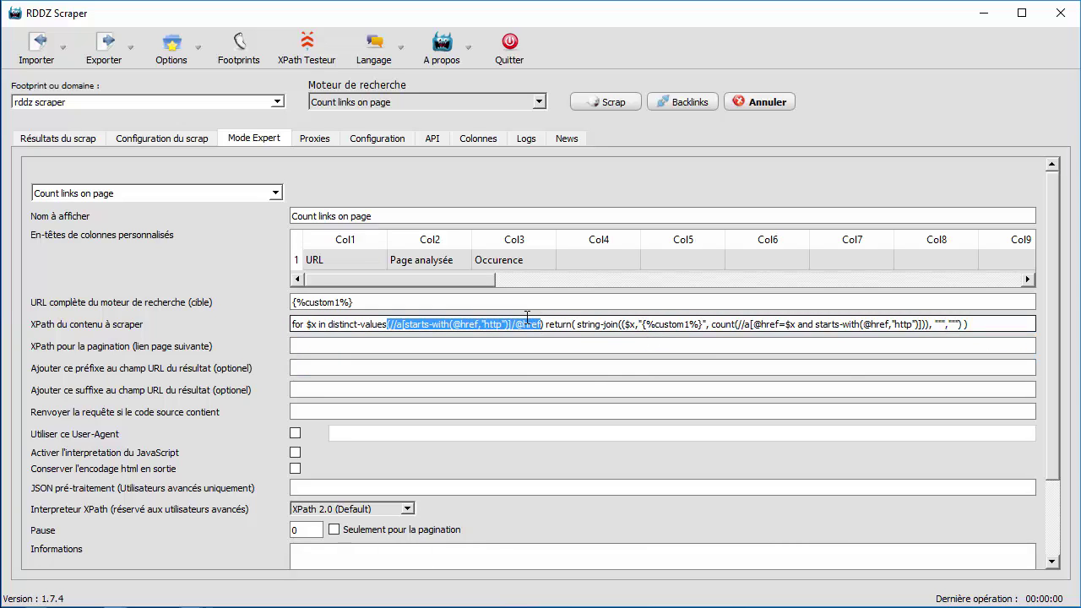
Review the Custom 1 page URLs and the count and separator arguments of the content XPath.
{"action": "left_click", "coordinate": [165, 138]}
{"action": "left_click_drag", "start_coordinate": [185, 235], "coordinate": [205, 235]}
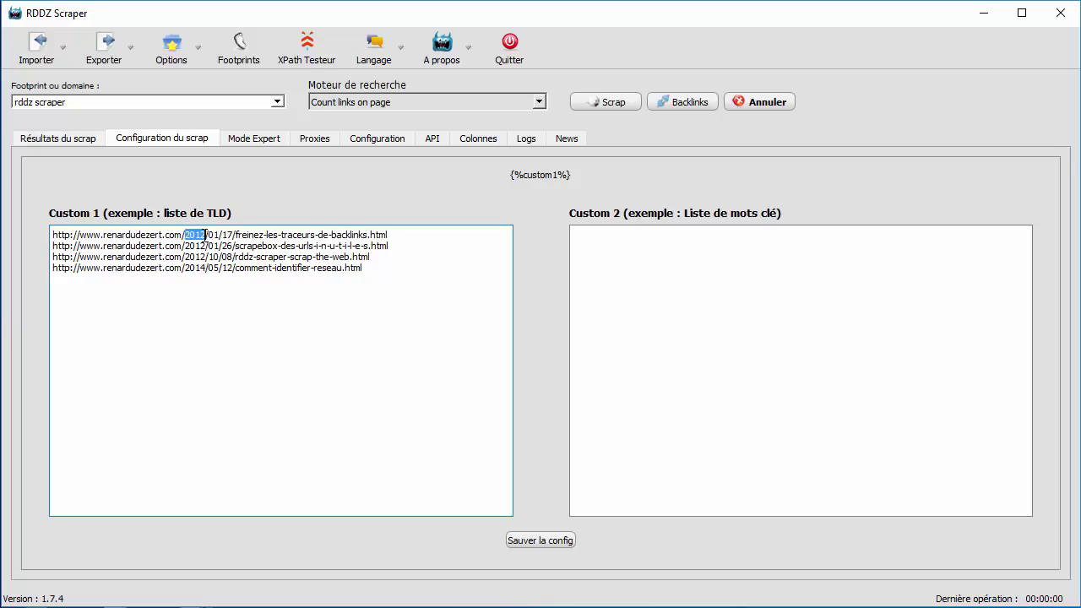
{"action": "left_click", "coordinate": [253, 140]}
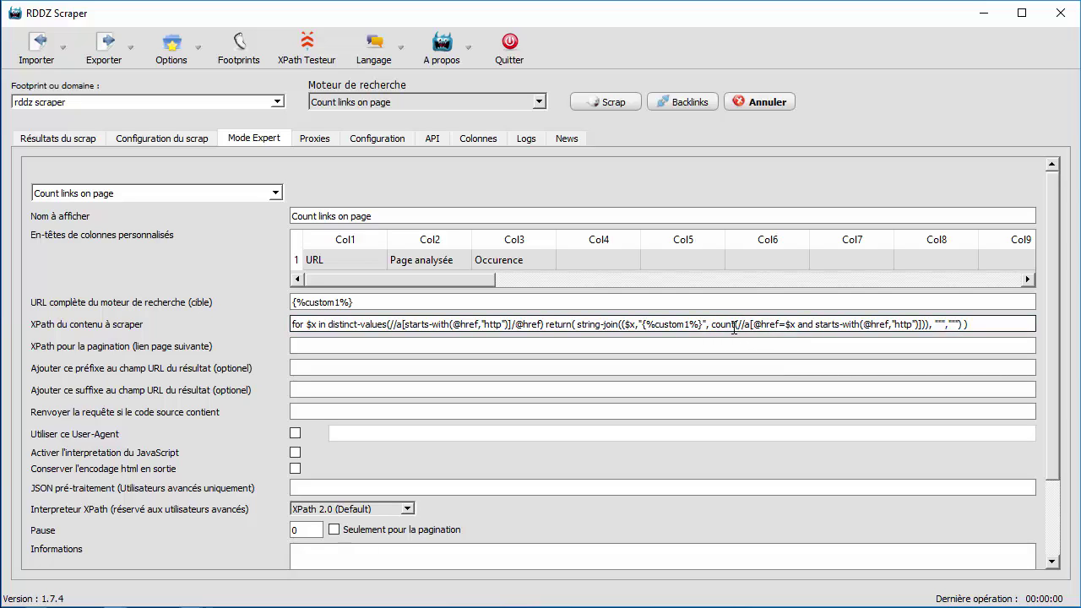
{"action": "left_click_drag", "start_coordinate": [740, 326], "coordinate": [923, 324]}
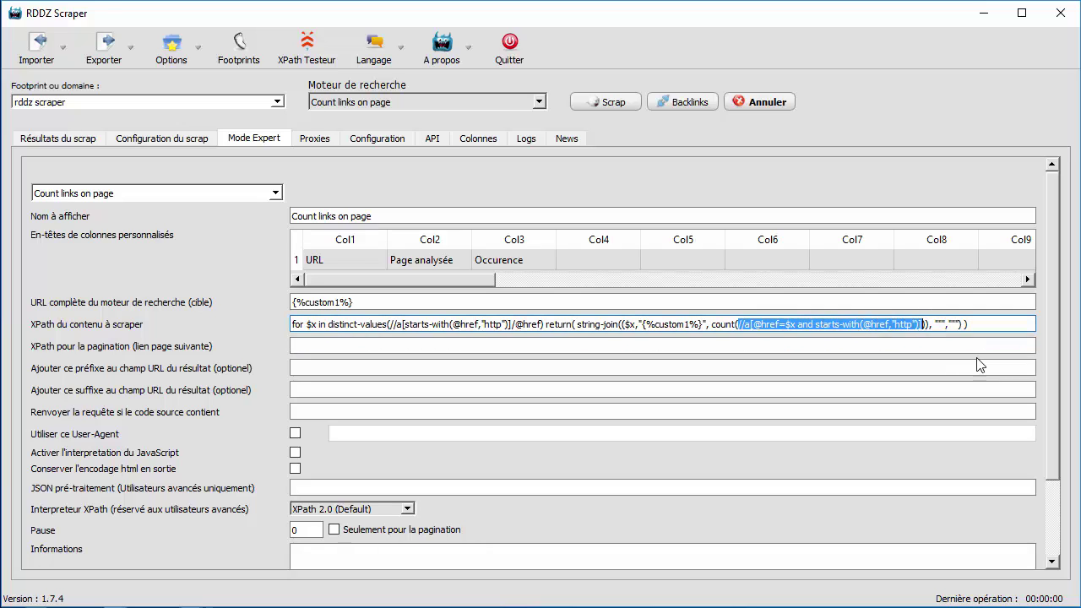
{"action": "left_click", "coordinate": [937, 324]}
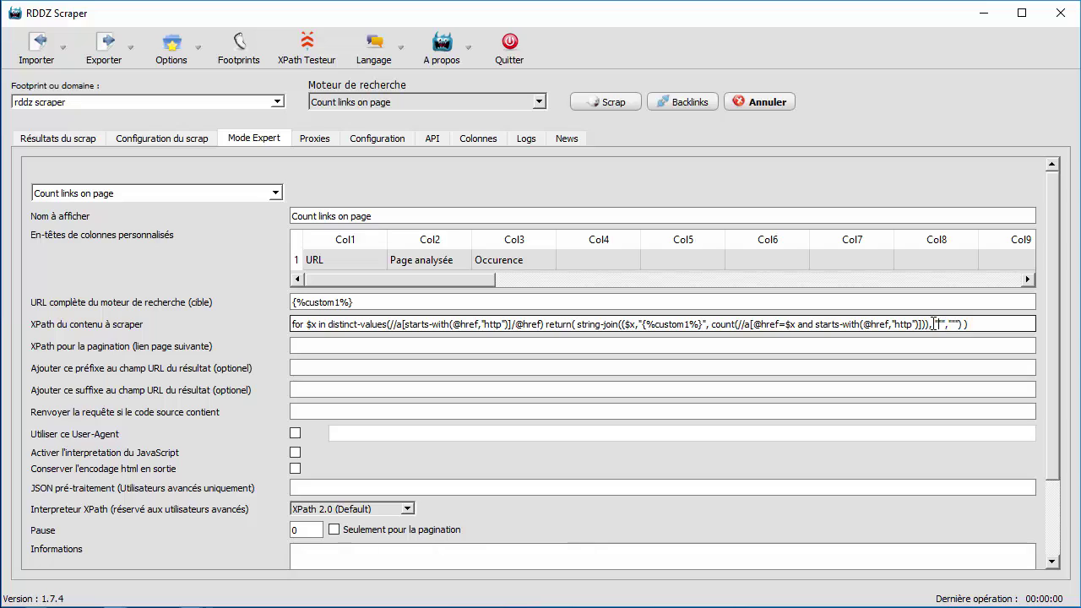
{"action": "left_click_drag", "start_coordinate": [932, 325], "coordinate": [960, 321]}
Check the column separator and column delimiter configured for CSV export.
{"action": "left_click", "coordinate": [378, 142]}
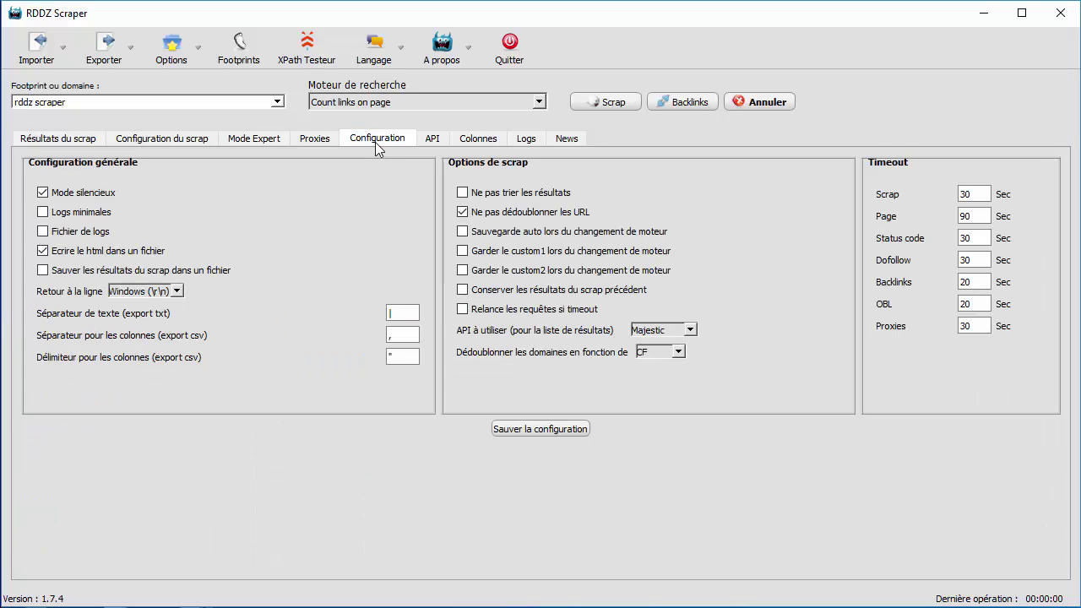
{"action": "double_click", "coordinate": [404, 334]}
{"action": "double_click", "coordinate": [409, 364]}
{"action": "double_click", "coordinate": [402, 334]}
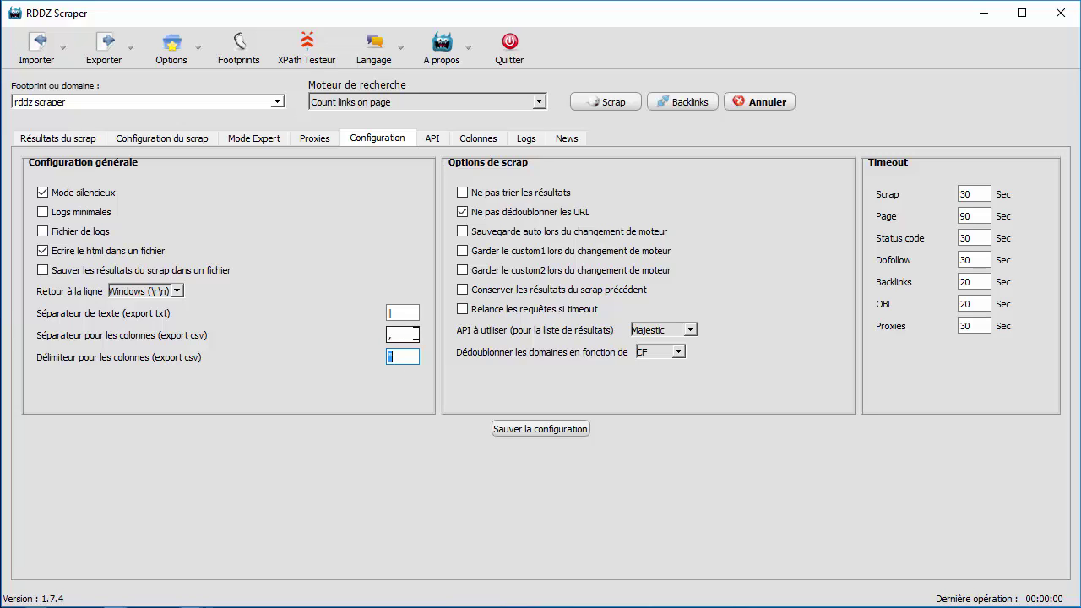
Examine the quotes and comma in the separator argument at the end of the content XPath's string-join expression.
{"action": "left_click", "coordinate": [265, 145]}
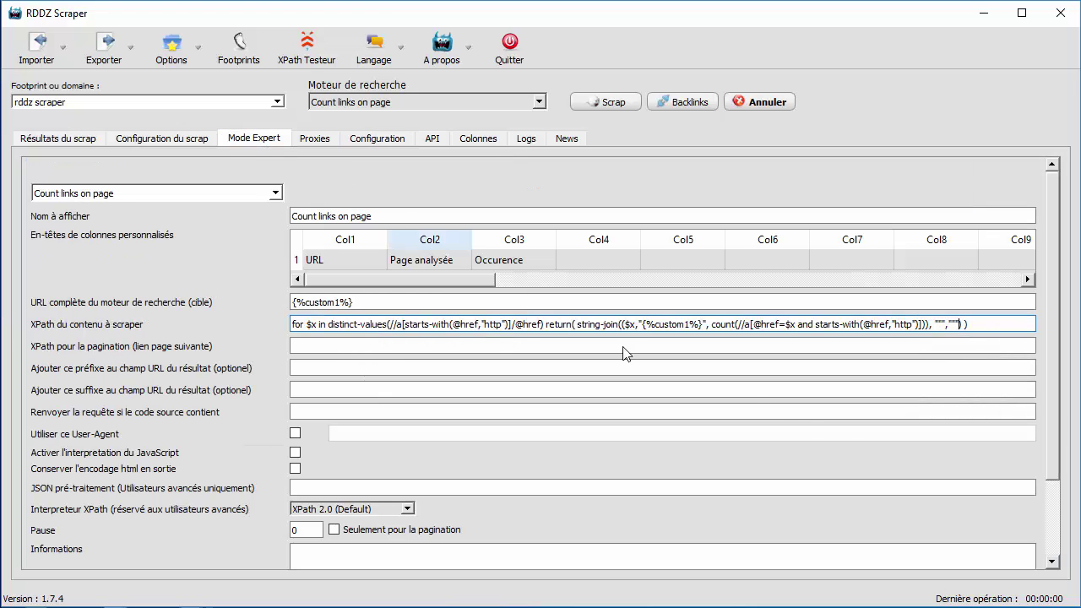
{"action": "double_click", "coordinate": [940, 324]}
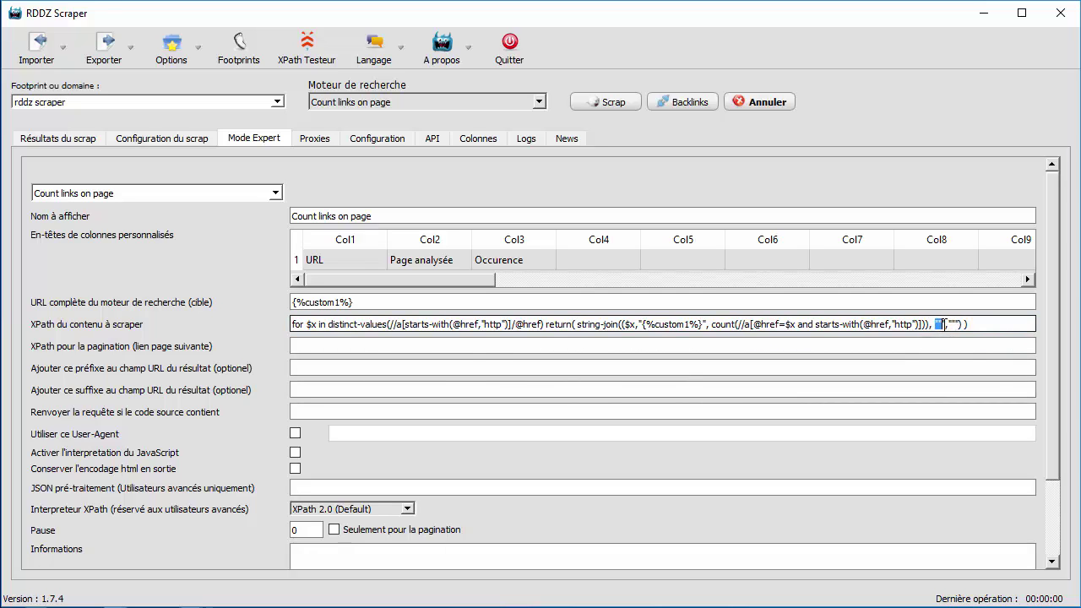
{"action": "left_click", "coordinate": [945, 326]}
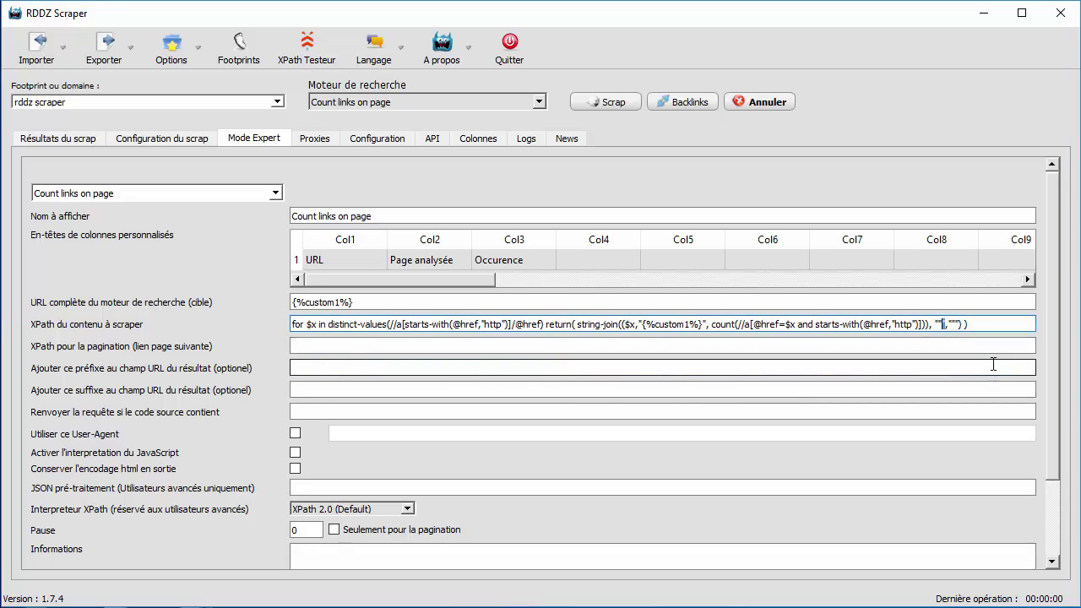
{"action": "key", "text": "shift+Left"}
{"action": "key", "text": "Left"}
{"action": "key", "text": "Right"}
{"action": "key", "text": "Right"}
{"action": "key", "text": "Right"}
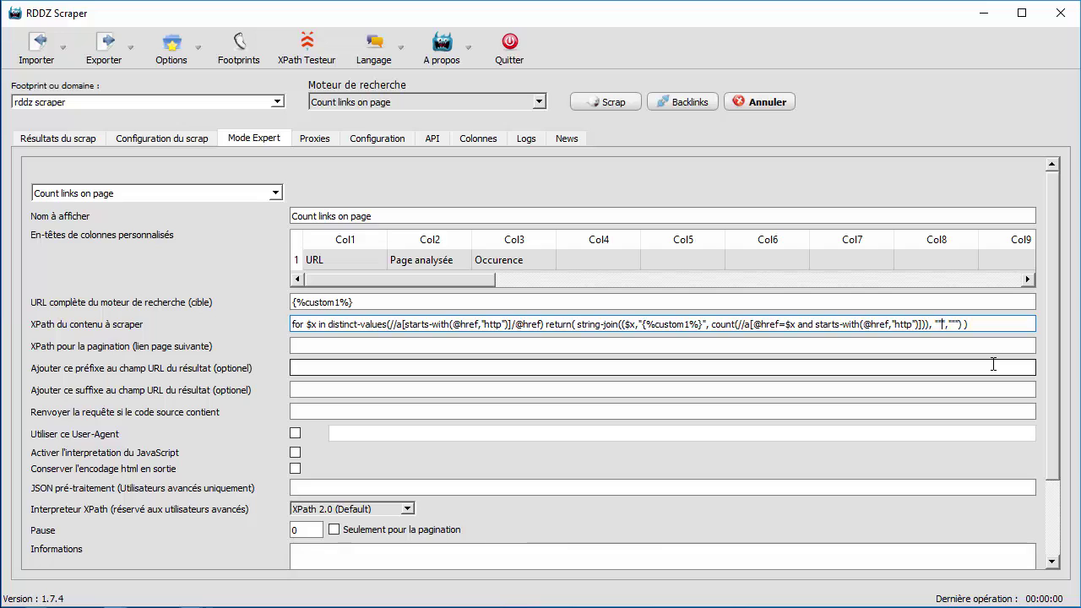
{"action": "type", "text": ","}
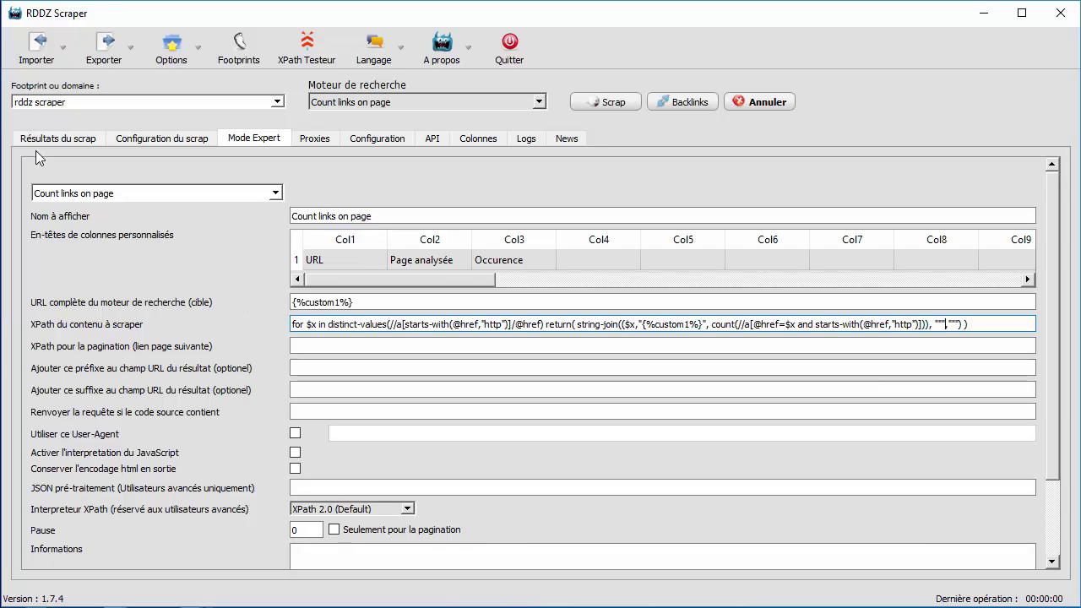
Check the Custom 1 page URLs and scrape them with the Count links on page engine.
{"action": "left_click", "coordinate": [140, 141]}
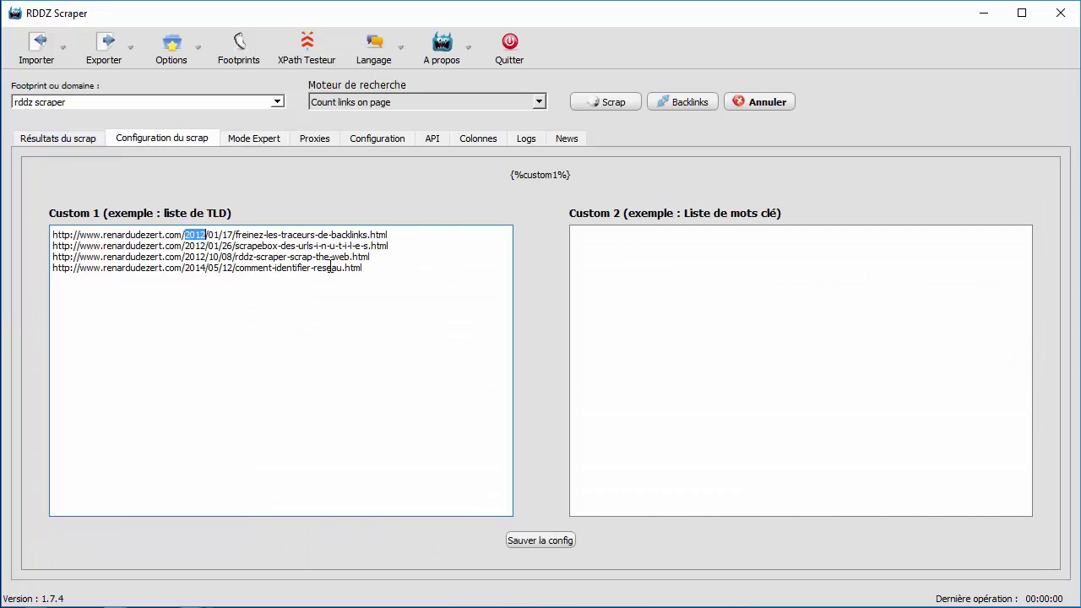
{"action": "left_click", "coordinate": [78, 142]}
{"action": "left_click", "coordinate": [638, 103]}
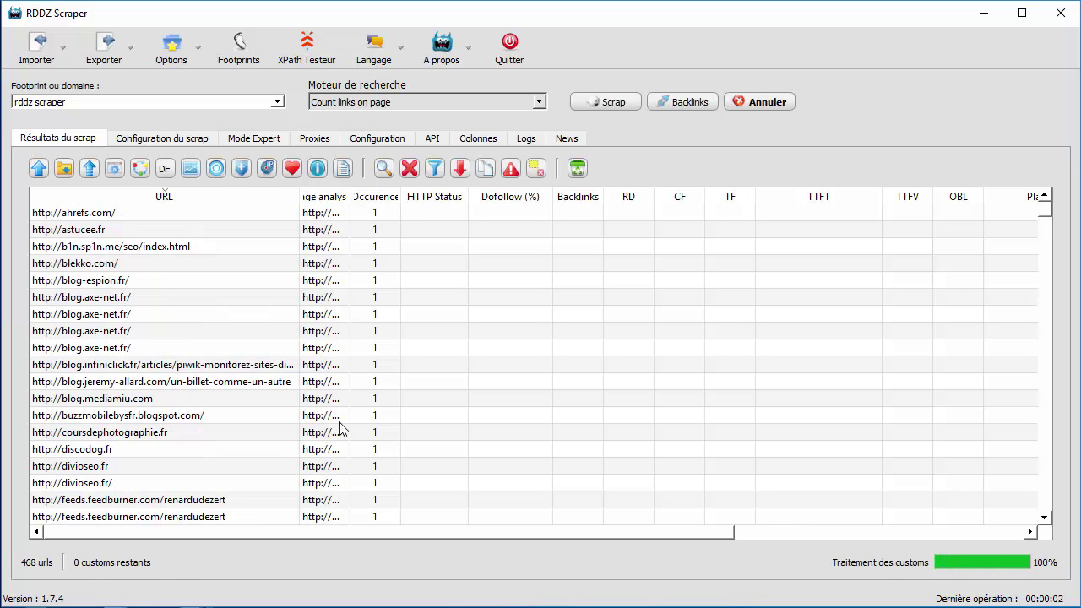
Widen the Page analysée column and sort the scrape results by Occurence, highest first.
{"action": "left_click_drag", "start_coordinate": [350, 196], "coordinate": [726, 184]}
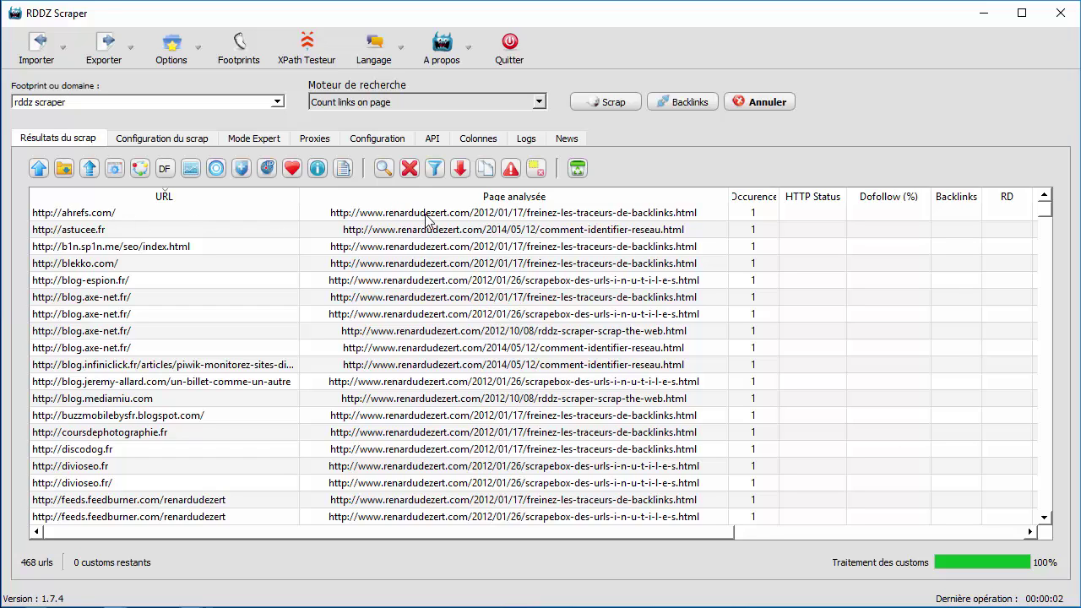
{"action": "left_click", "coordinate": [754, 199]}
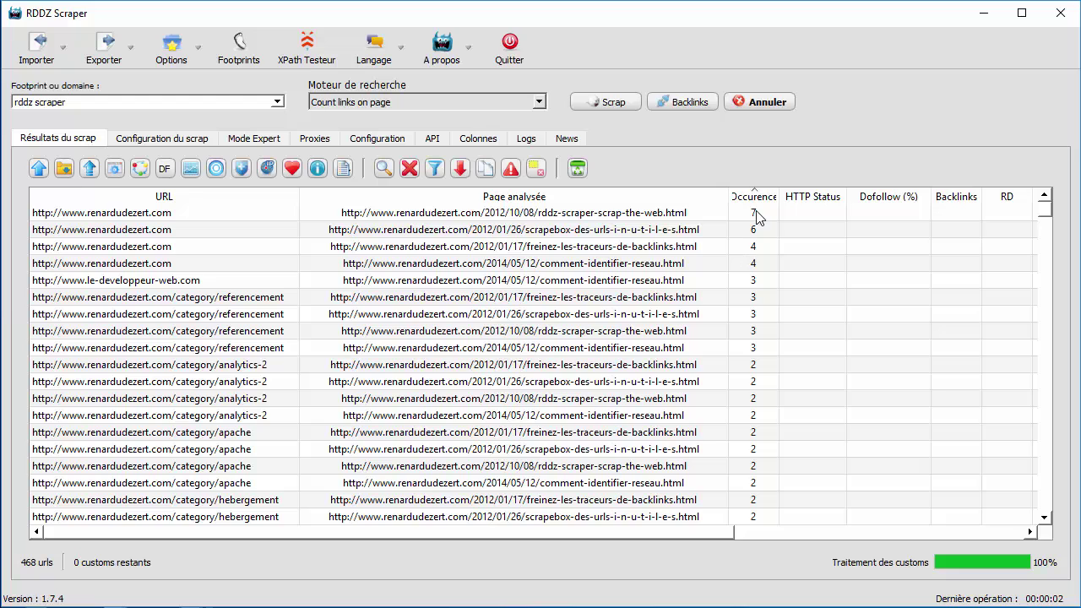
{"action": "left_click", "coordinate": [456, 217]}
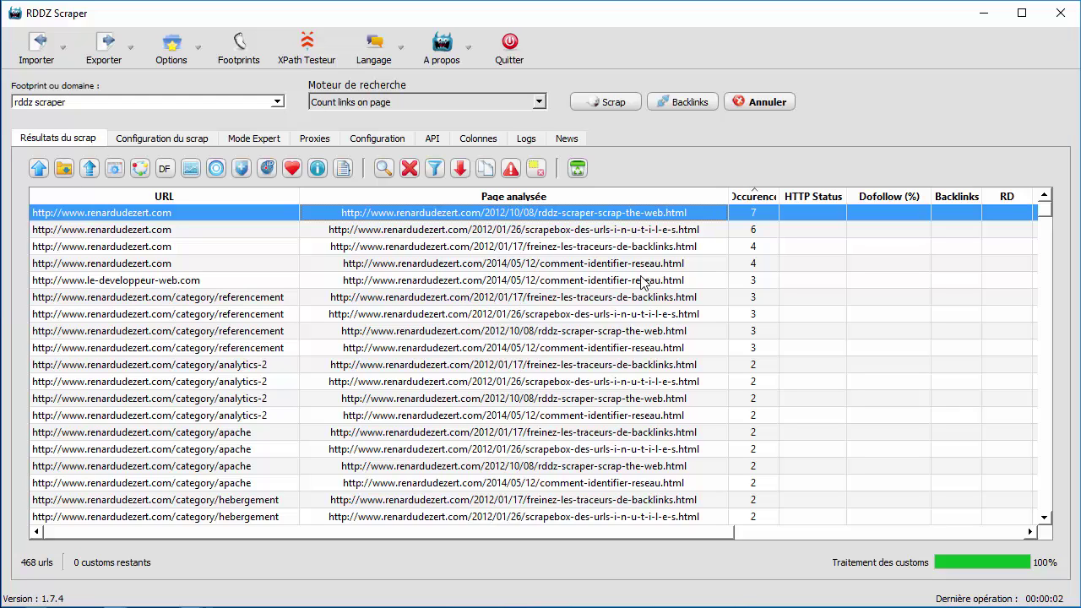
{"action": "left_click", "coordinate": [757, 283]}
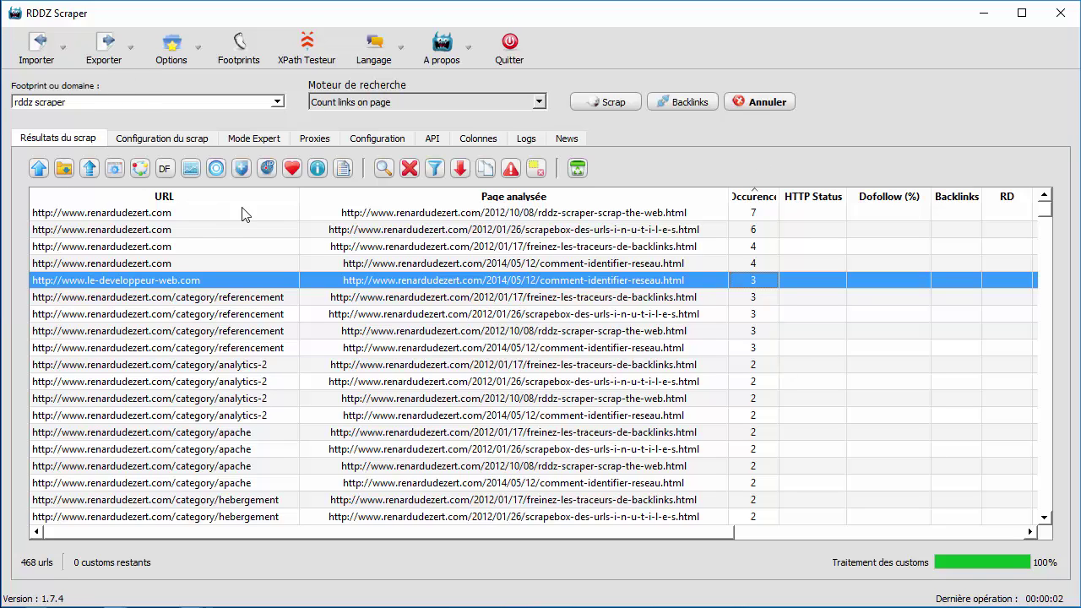
Export the complete scrape results as a CSV file named countLinksSample in the RDDZ Scraper output folder.
{"action": "left_click", "coordinate": [129, 51]}
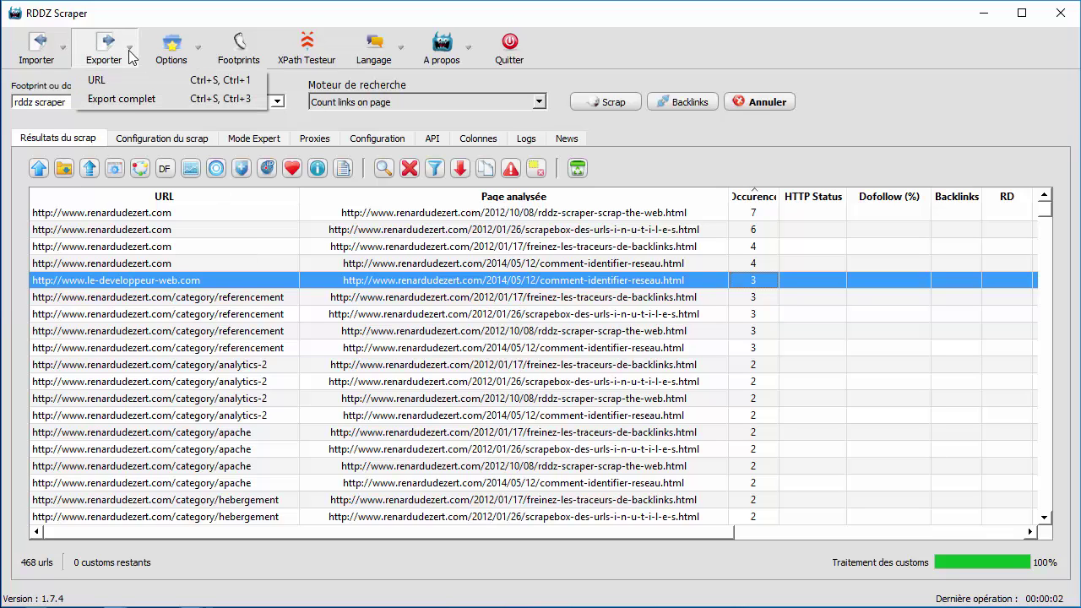
{"action": "left_click", "coordinate": [110, 99]}
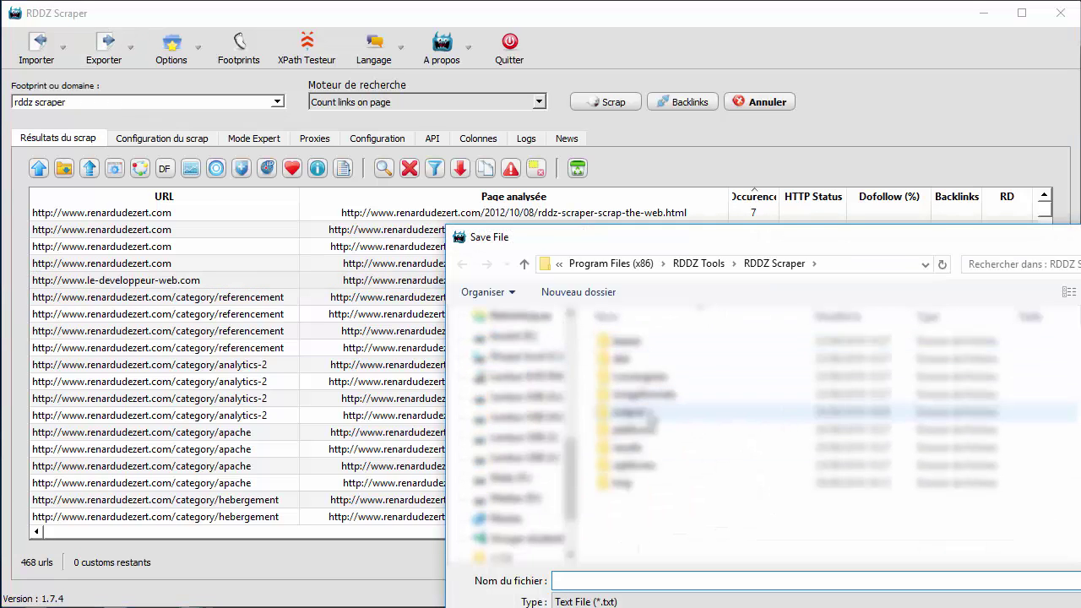
{"action": "double_click", "coordinate": [650, 416]}
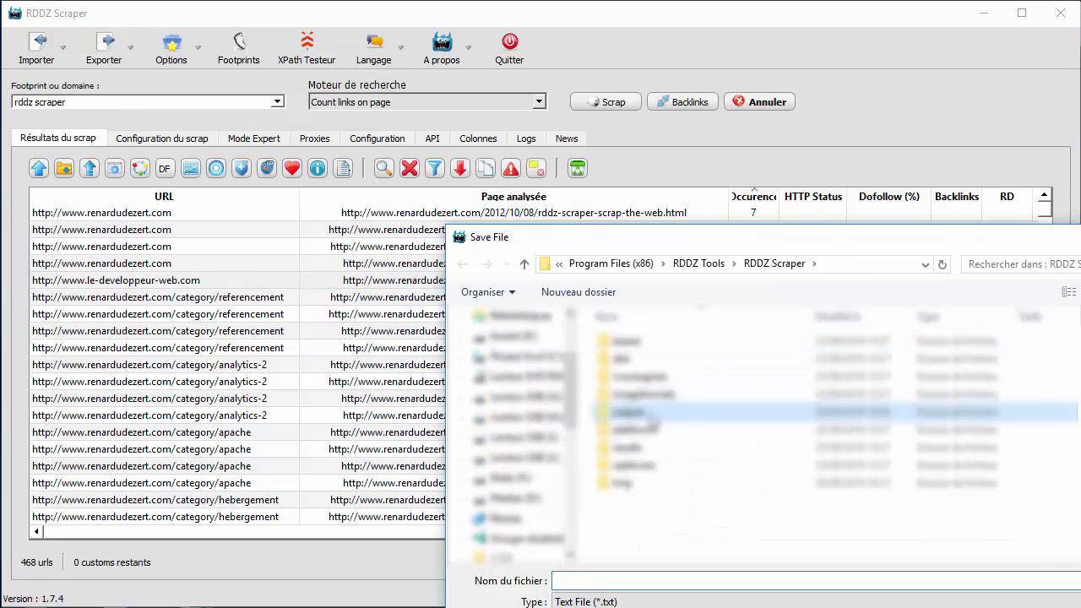
{"action": "left_click", "coordinate": [657, 602]}
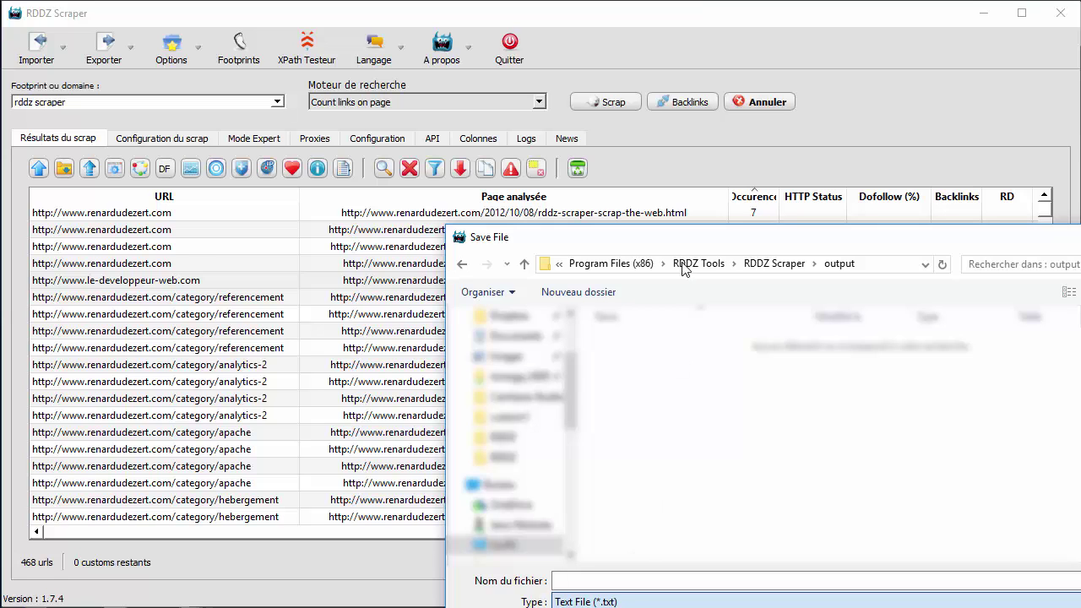
{"action": "left_click_drag", "start_coordinate": [688, 242], "coordinate": [521, 124]}
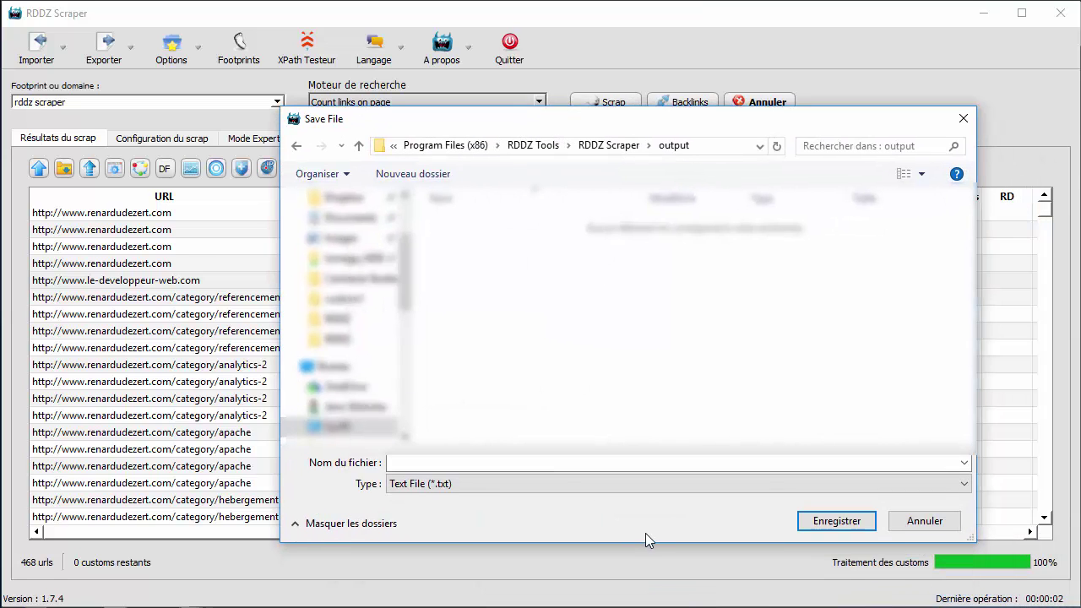
{"action": "left_click", "coordinate": [771, 483]}
{"action": "left_click", "coordinate": [520, 513]}
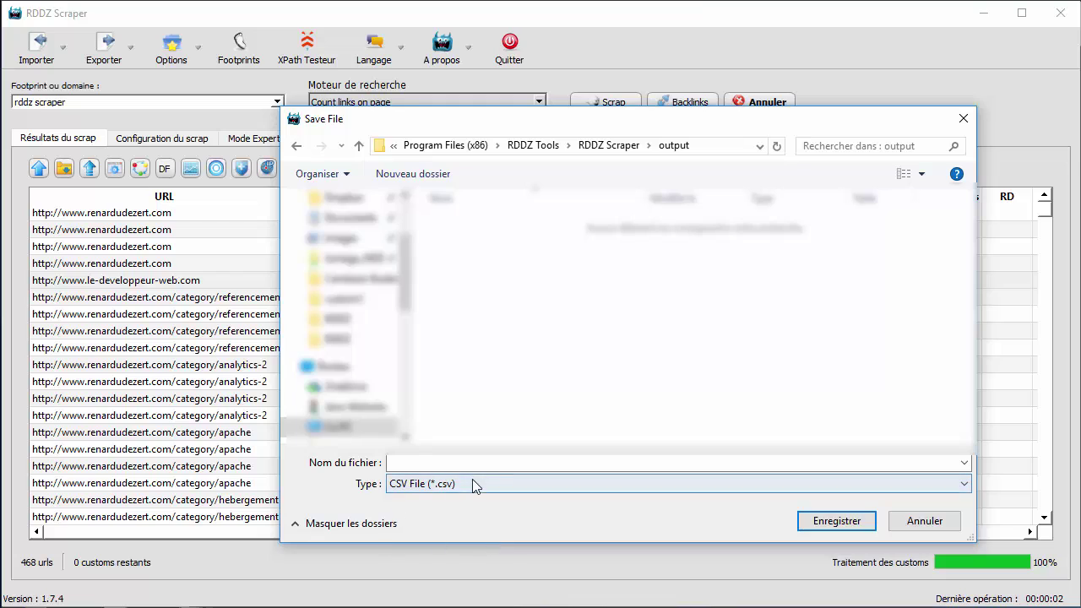
{"action": "left_click", "coordinate": [440, 461]}
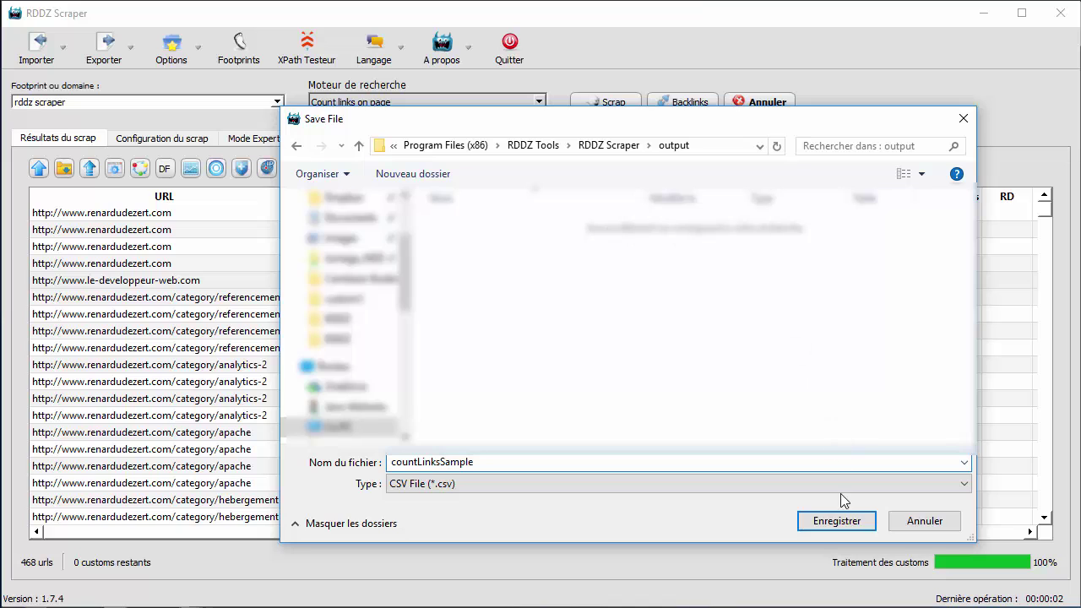
{"action": "left_click", "coordinate": [856, 521]}
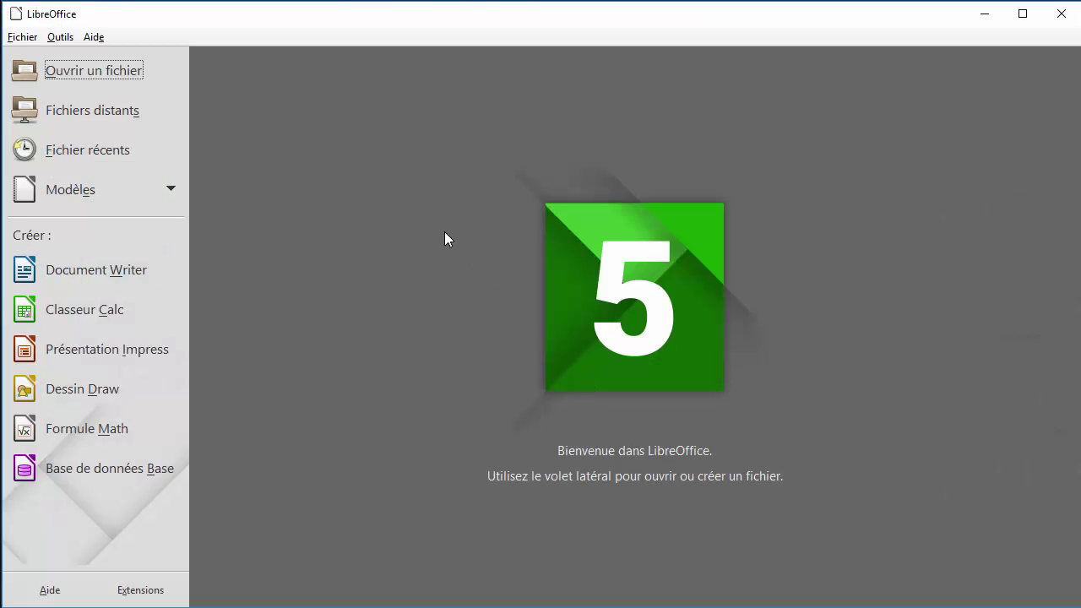
In LibreOffice, open countLinksSample.csv from the RDDZ Scraper output folder, importing it as Unicode (UTF-8) with comma separation.
{"action": "left_click", "coordinate": [155, 84]}
{"action": "left_click_drag", "start_coordinate": [130, 259], "coordinate": [130, 393]}
{"action": "scroll", "coordinate": [85, 222], "scroll_direction": "up", "scroll_amount": 3}
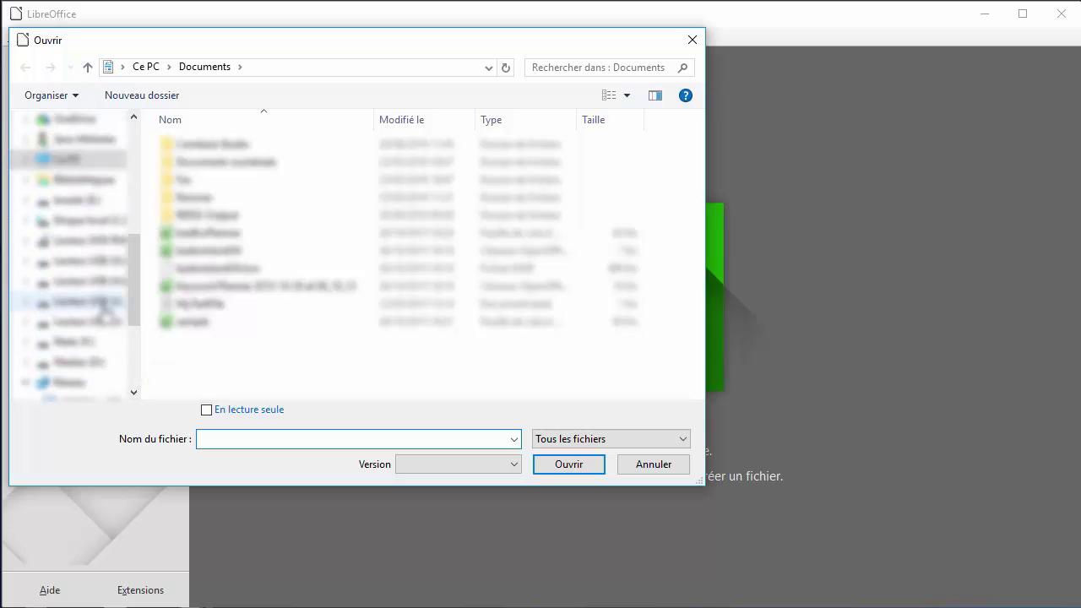
{"action": "scroll", "coordinate": [129, 358], "scroll_direction": "down", "scroll_amount": 4}
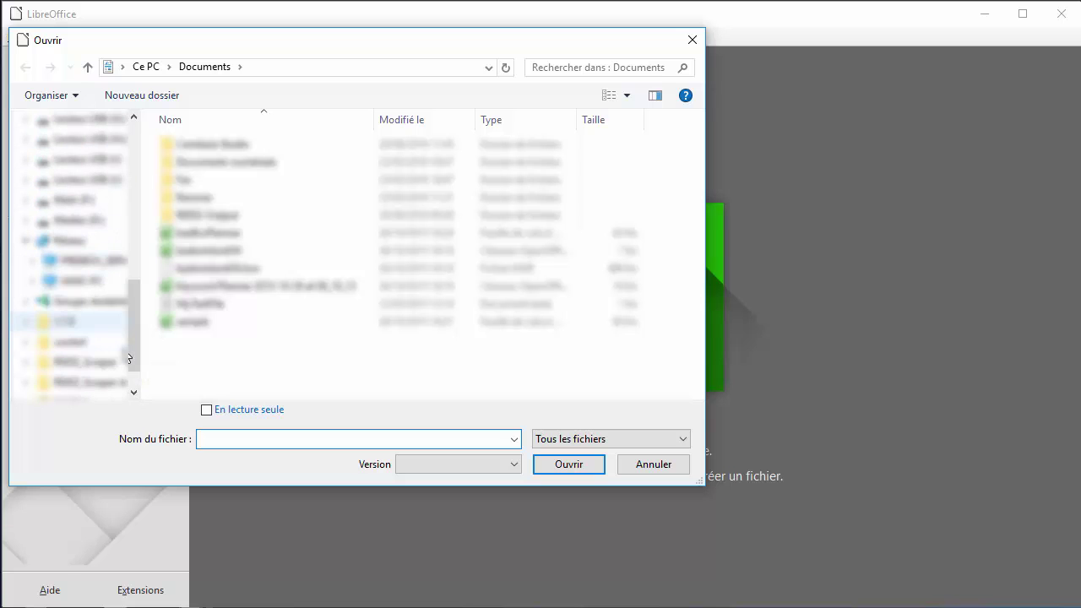
{"action": "scroll", "coordinate": [109, 346], "scroll_direction": "up", "scroll_amount": 4}
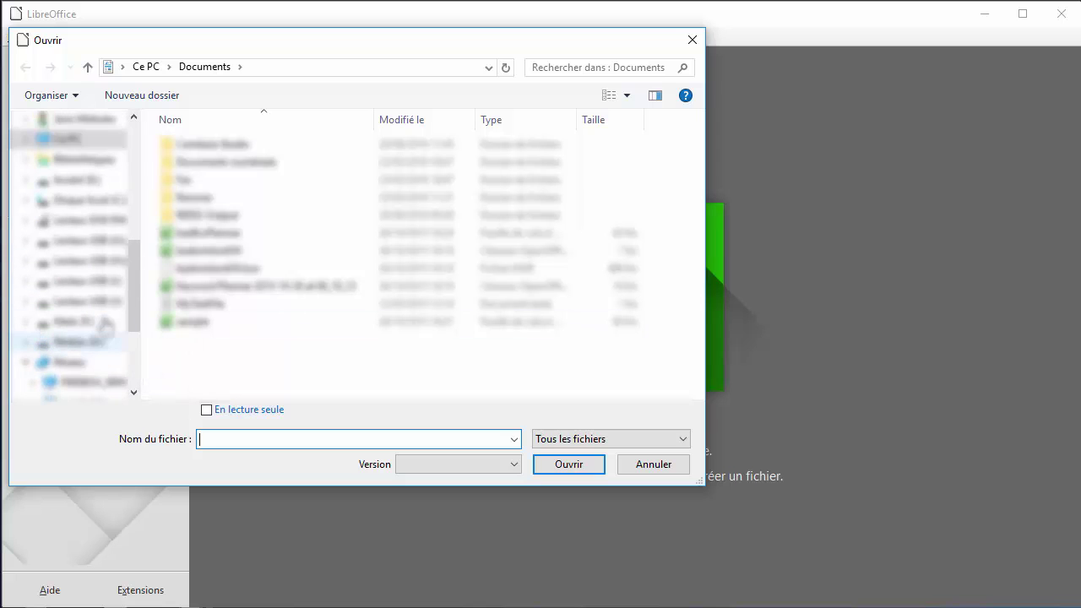
{"action": "left_click", "coordinate": [110, 200]}
{"action": "double_click", "coordinate": [221, 197]}
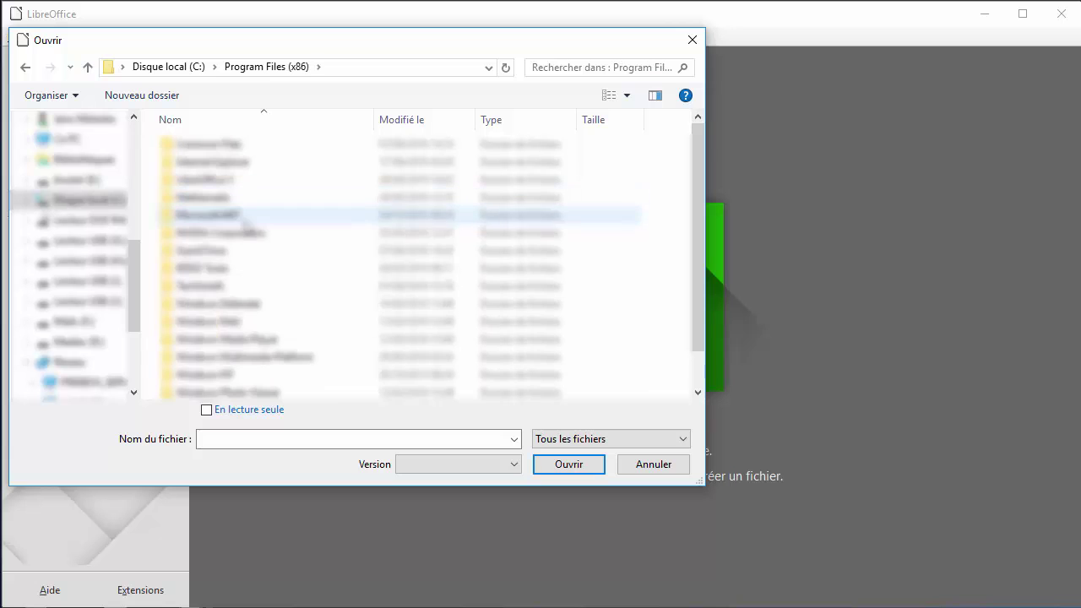
{"action": "double_click", "coordinate": [235, 271]}
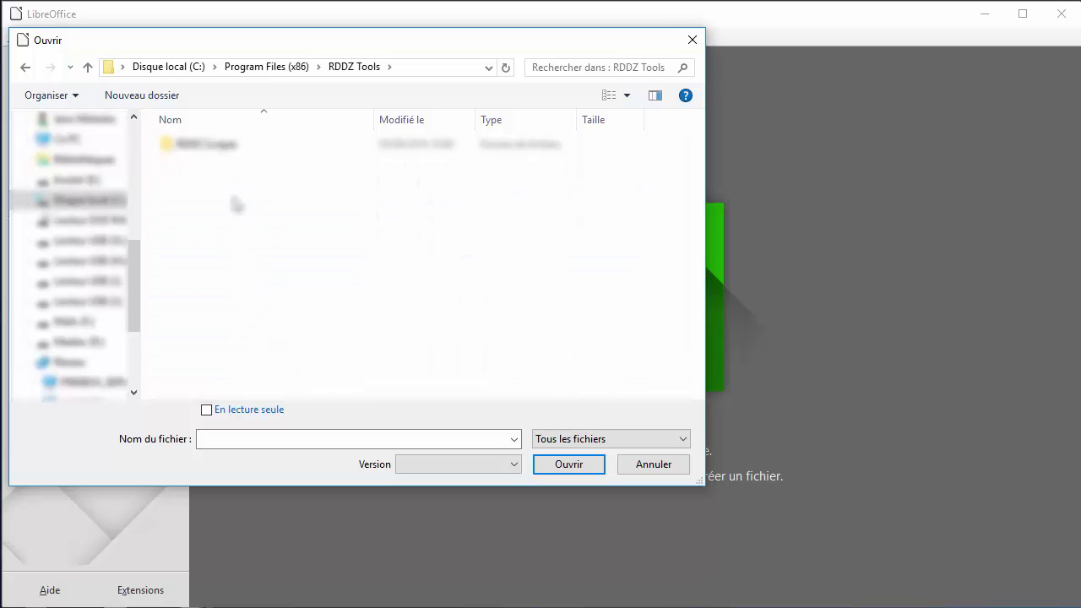
{"action": "double_click", "coordinate": [232, 145]}
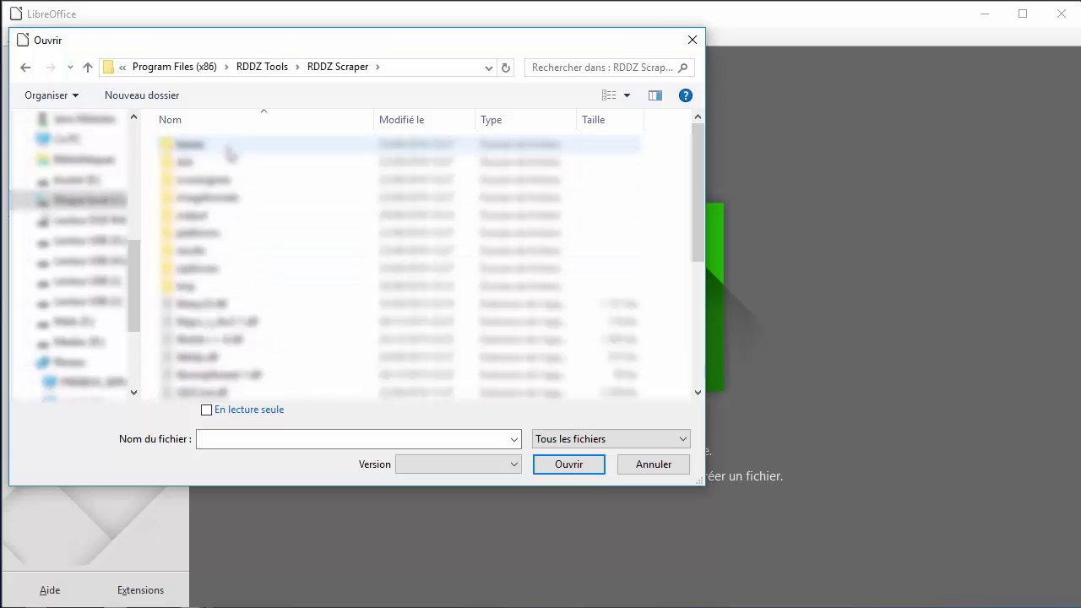
{"action": "double_click", "coordinate": [212, 217]}
{"action": "left_click", "coordinate": [213, 147]}
{"action": "left_click", "coordinate": [585, 465]}
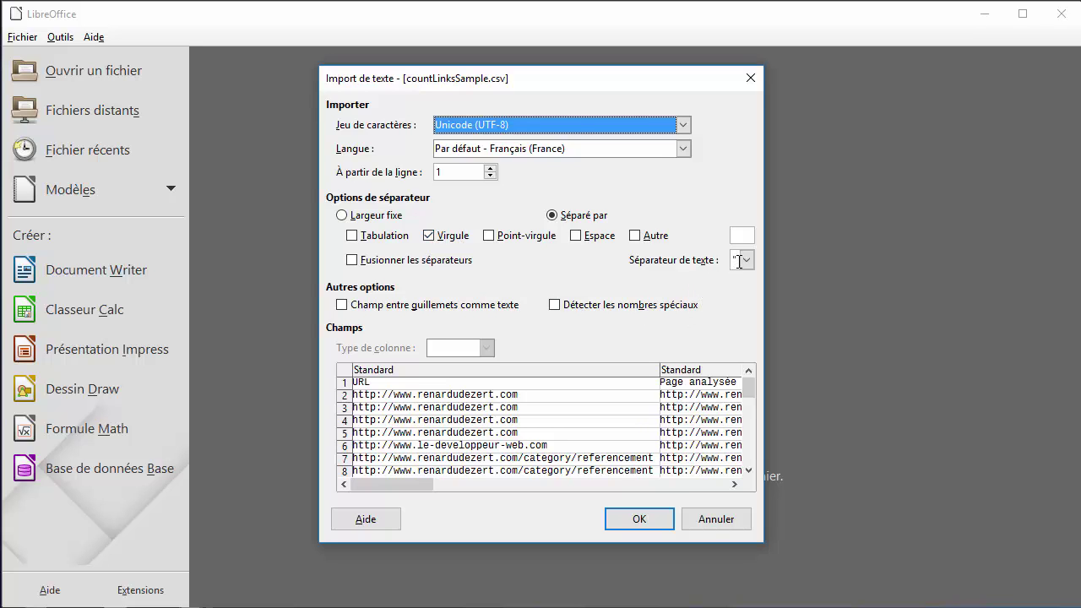
{"action": "left_click", "coordinate": [652, 520]}
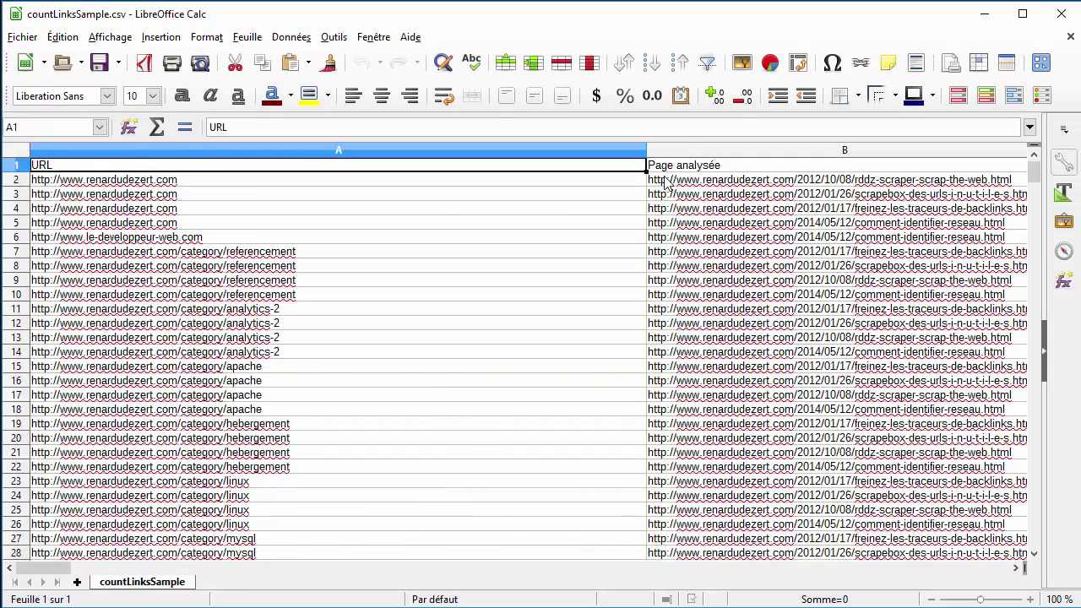
Narrow the URL column to review the exported Page analysée and Occurence columns, and close the spreadsheet without saving.
{"action": "left_click_drag", "start_coordinate": [644, 149], "coordinate": [345, 181]}
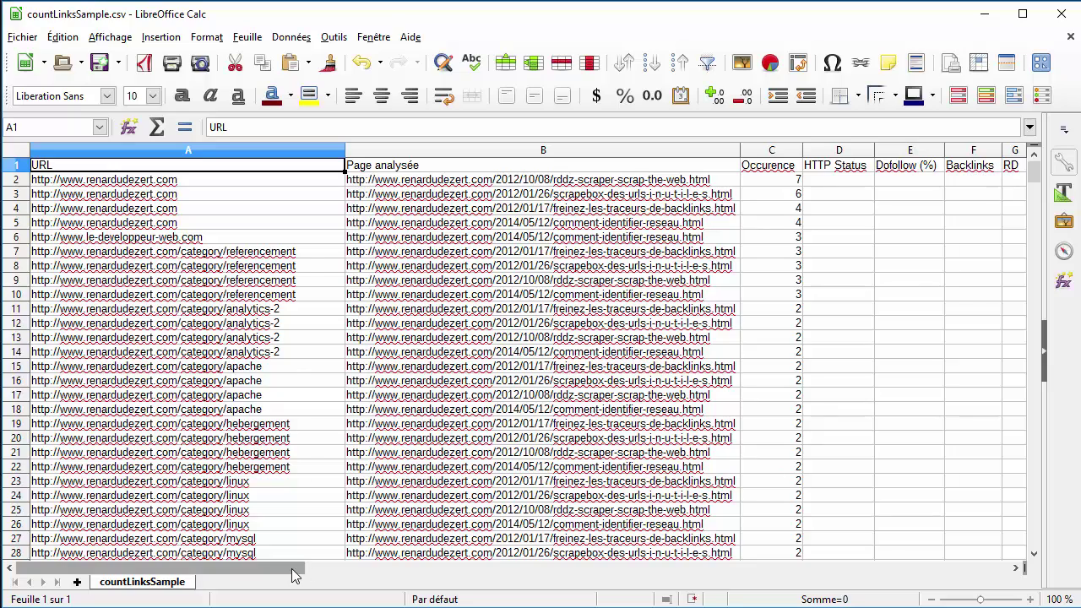
{"action": "mouse_move", "coordinate": [306, 571]}
{"action": "left_mouse_down"}
{"action": "mouse_move", "coordinate": [353, 571]}
{"action": "mouse_move", "coordinate": [297, 571]}
{"action": "left_mouse_up"}
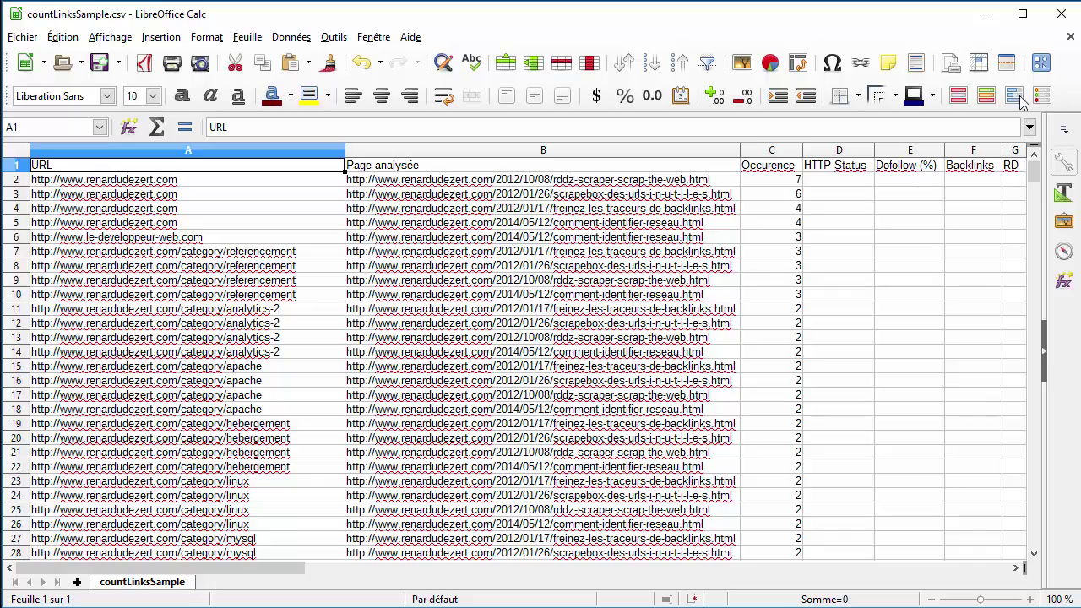
{"action": "left_click", "coordinate": [1063, 21]}
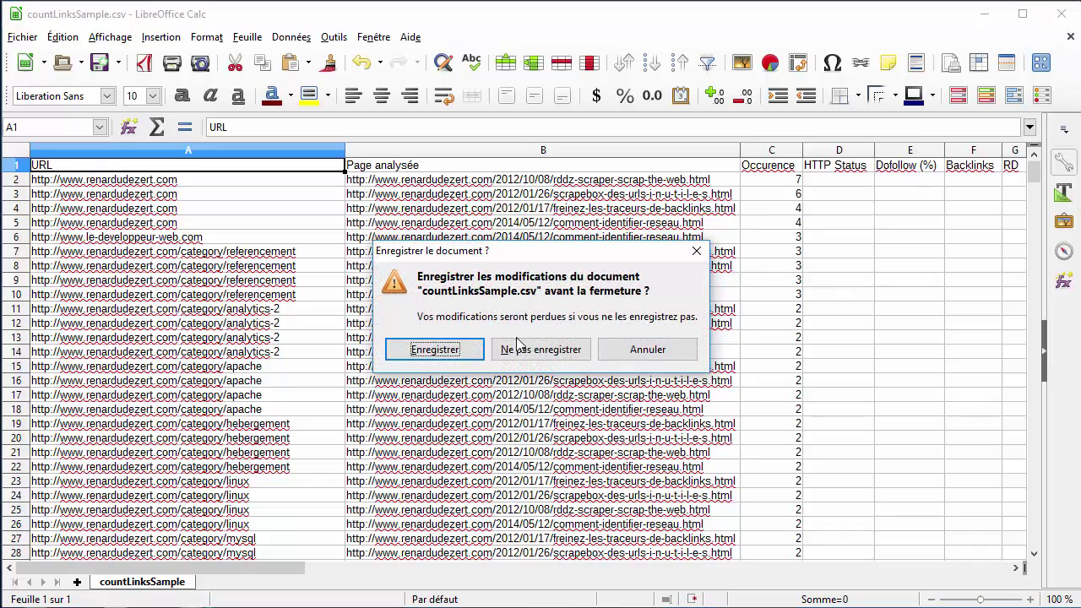
{"action": "left_click", "coordinate": [537, 352]}
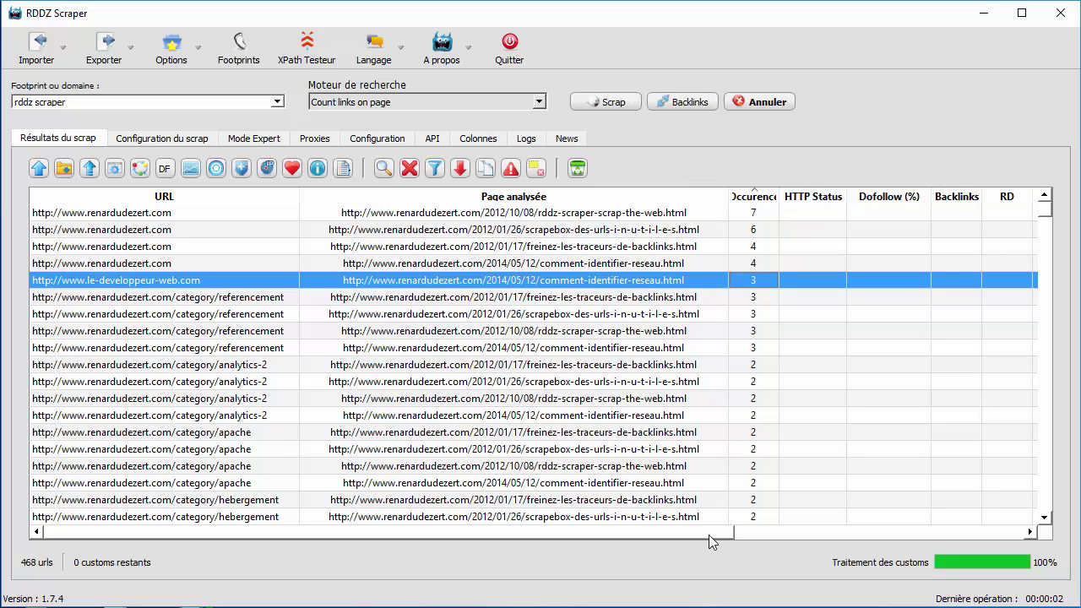
Back in RDDZ Scraper, retrieve the HTTP status of all result URLs and sort the results by HTTP Status, highest first.
{"action": "left_click", "coordinate": [478, 140]}
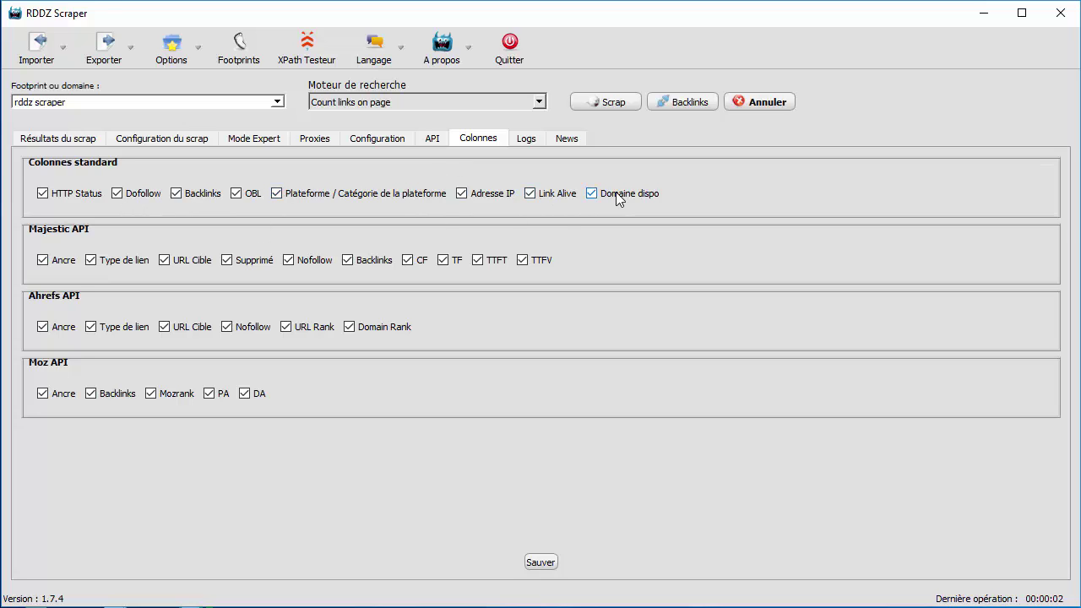
{"action": "left_click", "coordinate": [46, 143]}
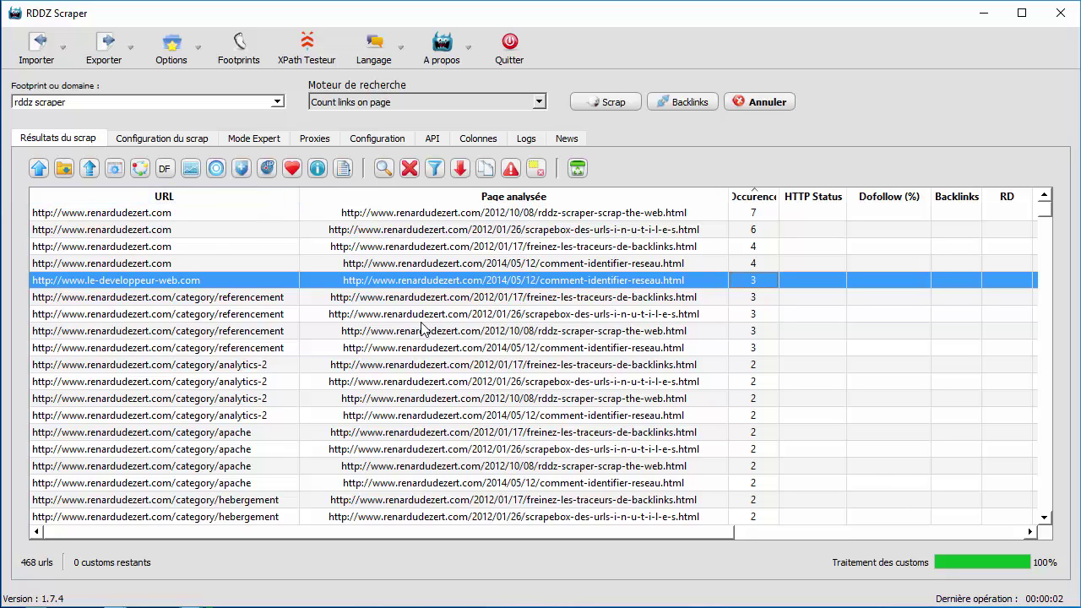
{"action": "left_click", "coordinate": [116, 172]}
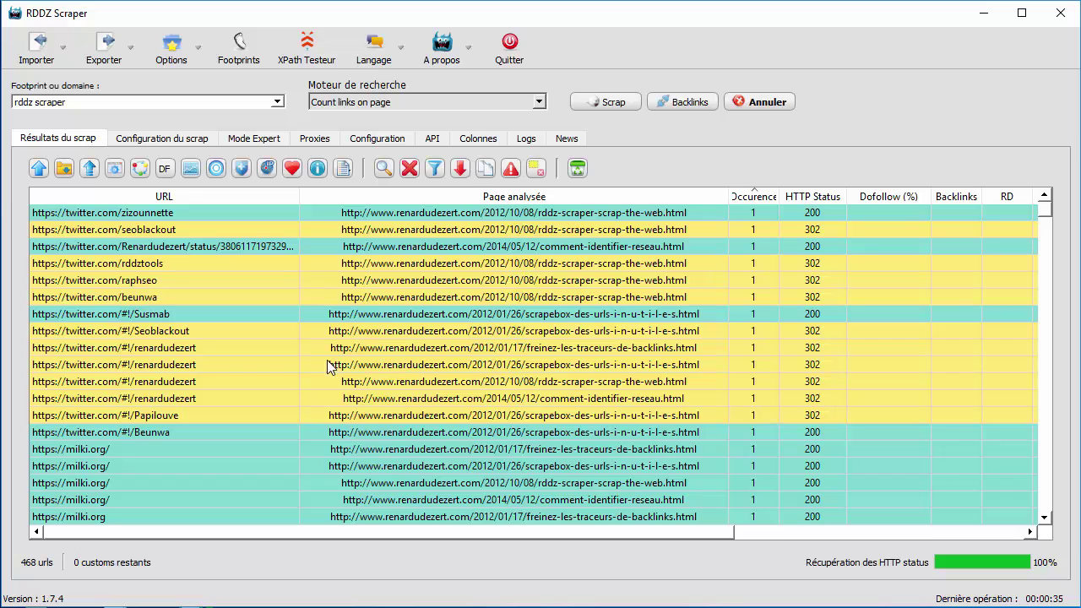
{"action": "left_click", "coordinate": [829, 199]}
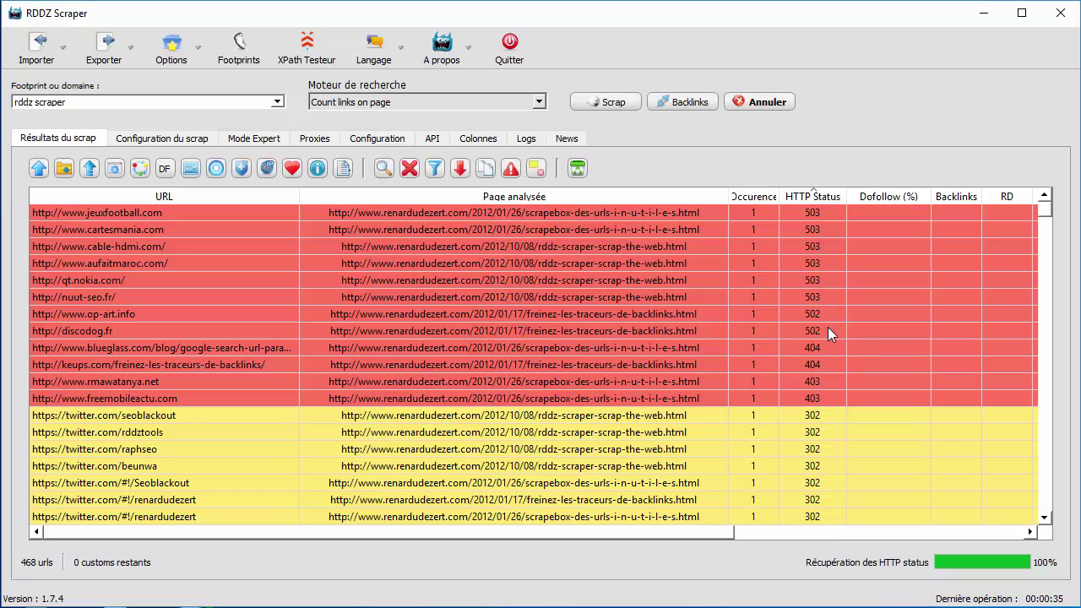
Delete the results whose HTTP Status is lower (inférieur) than 503.
{"action": "left_click", "coordinate": [410, 168]}
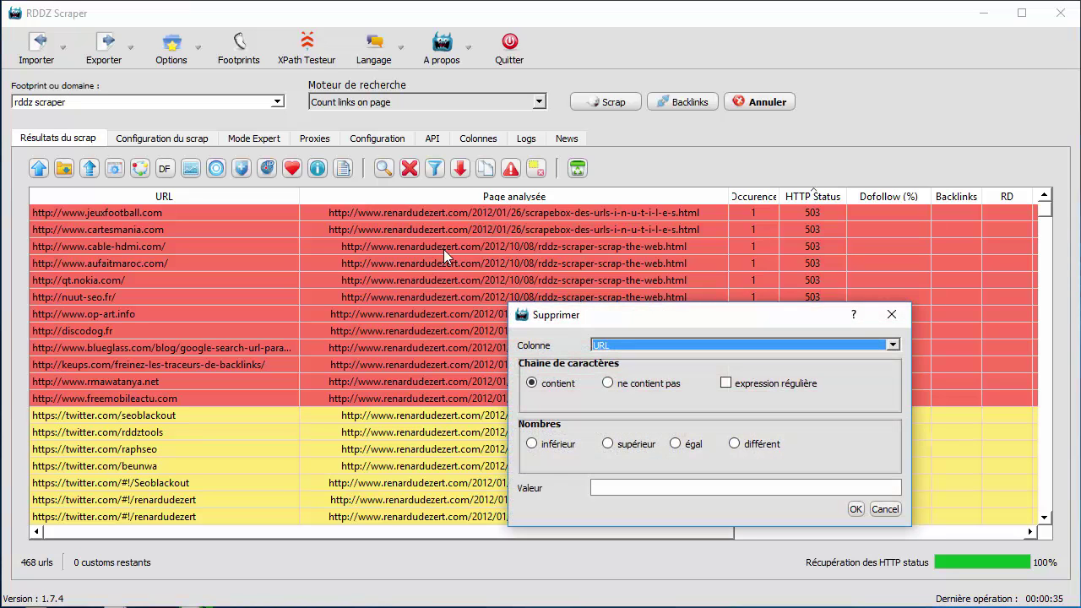
{"action": "left_click", "coordinate": [676, 345]}
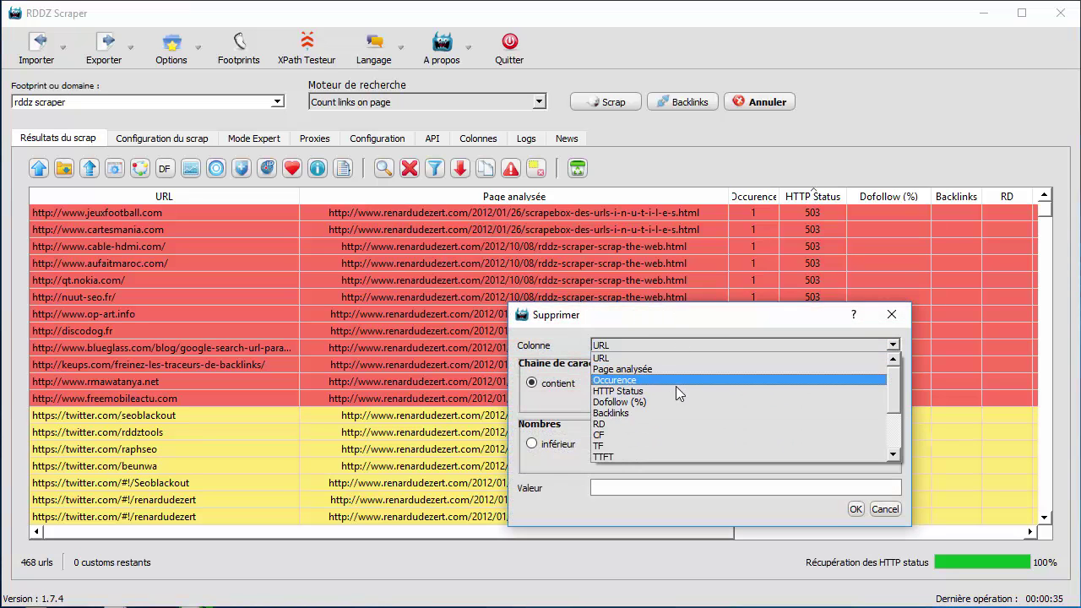
{"action": "left_click", "coordinate": [676, 390]}
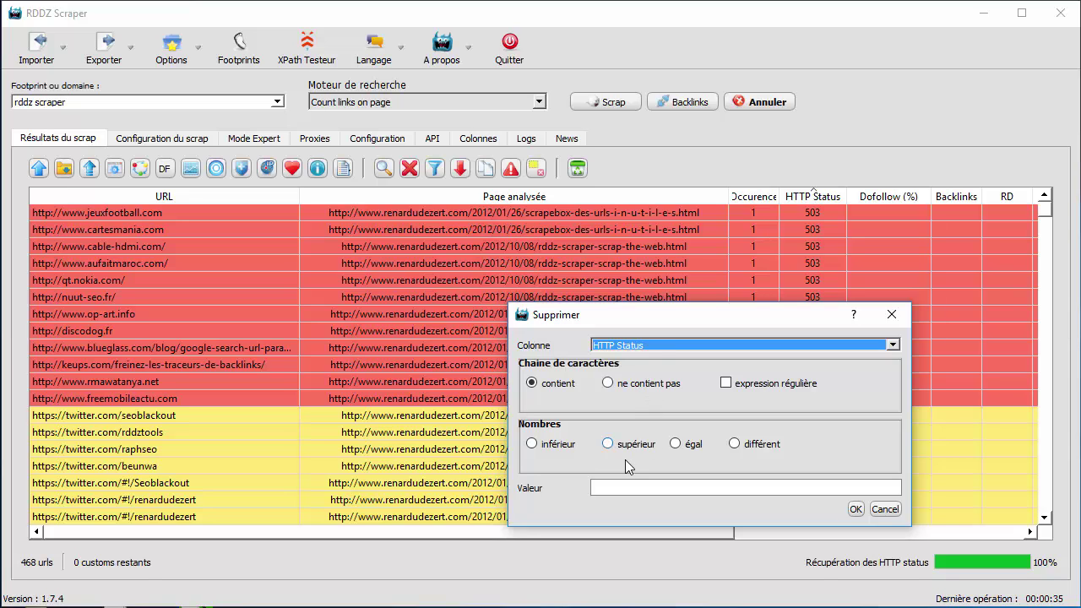
{"action": "left_click", "coordinate": [559, 447]}
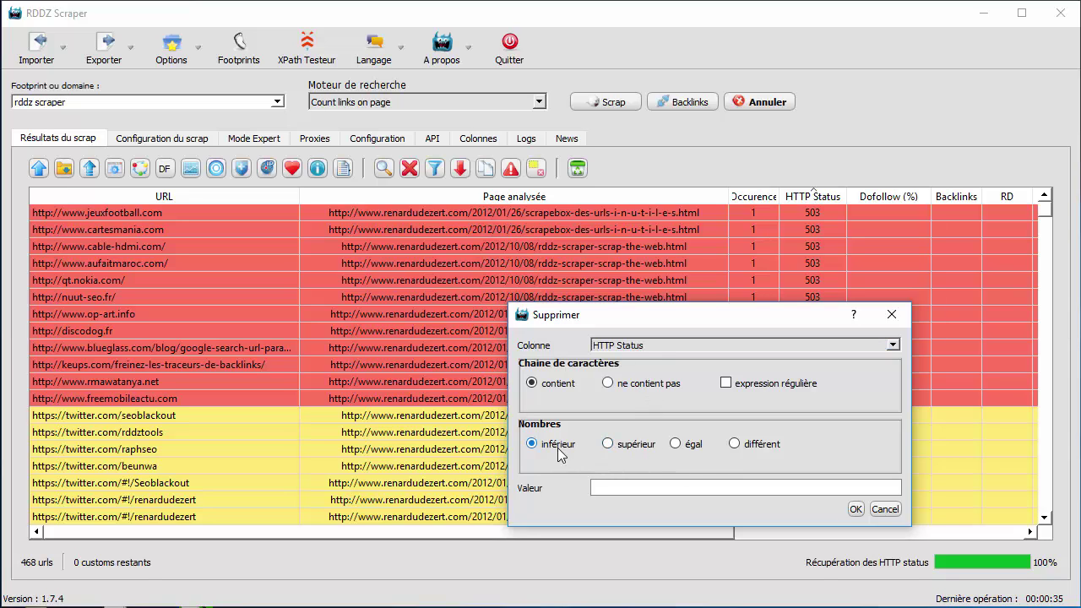
{"action": "left_click", "coordinate": [635, 487]}
{"action": "type", "text": "503"}
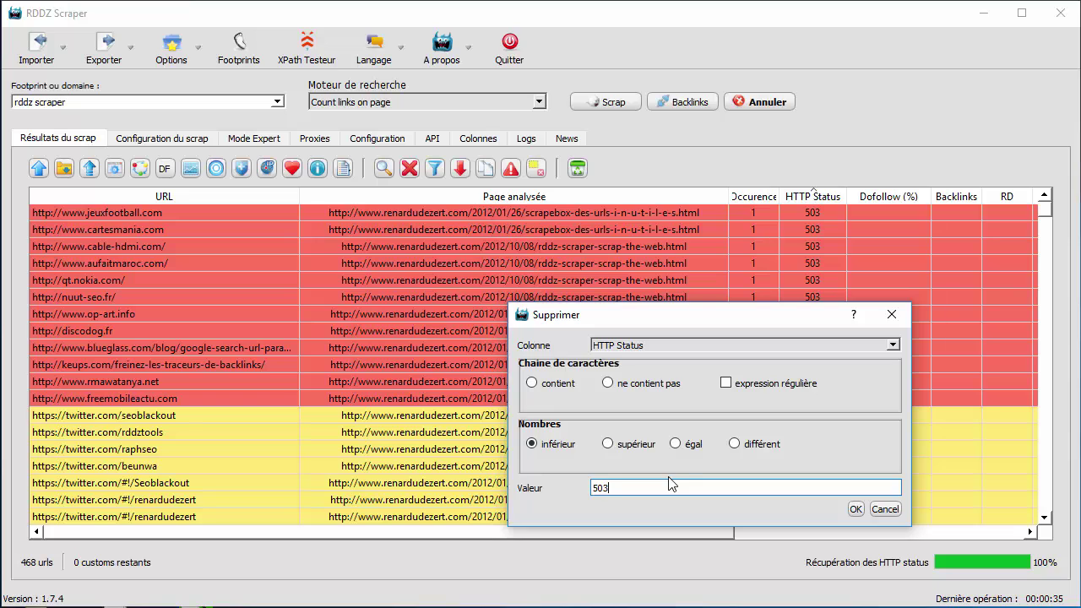
{"action": "left_click", "coordinate": [856, 509]}
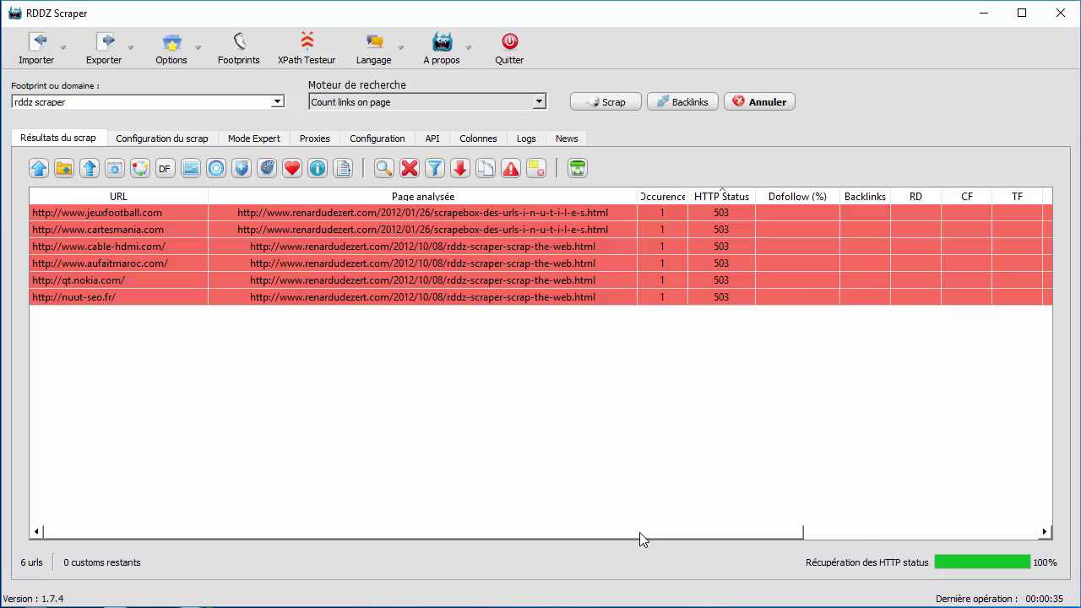
Run the domain availability check on the remaining URLs and view the Domain Available column.
{"action": "left_click_drag", "start_coordinate": [639, 532], "coordinate": [965, 526]}
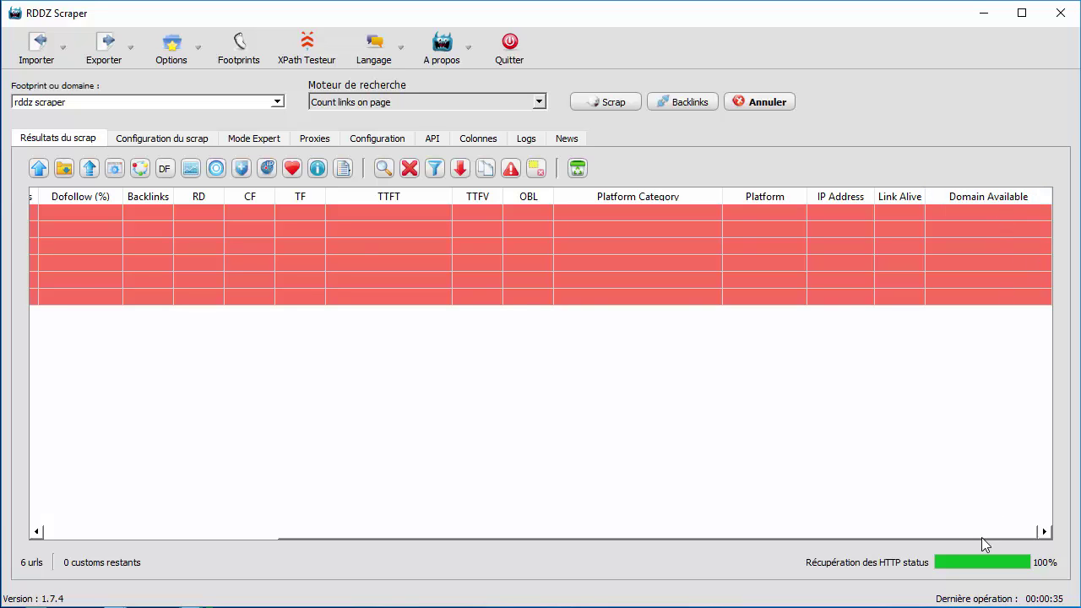
{"action": "left_click_drag", "start_coordinate": [849, 533], "coordinate": [585, 558]}
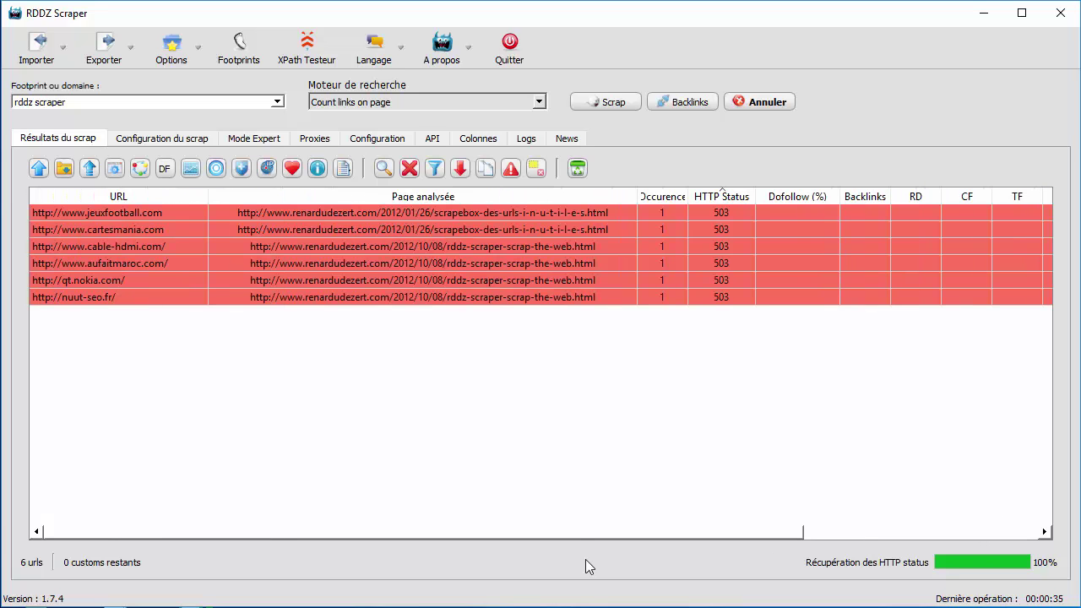
{"action": "left_click", "coordinate": [320, 172]}
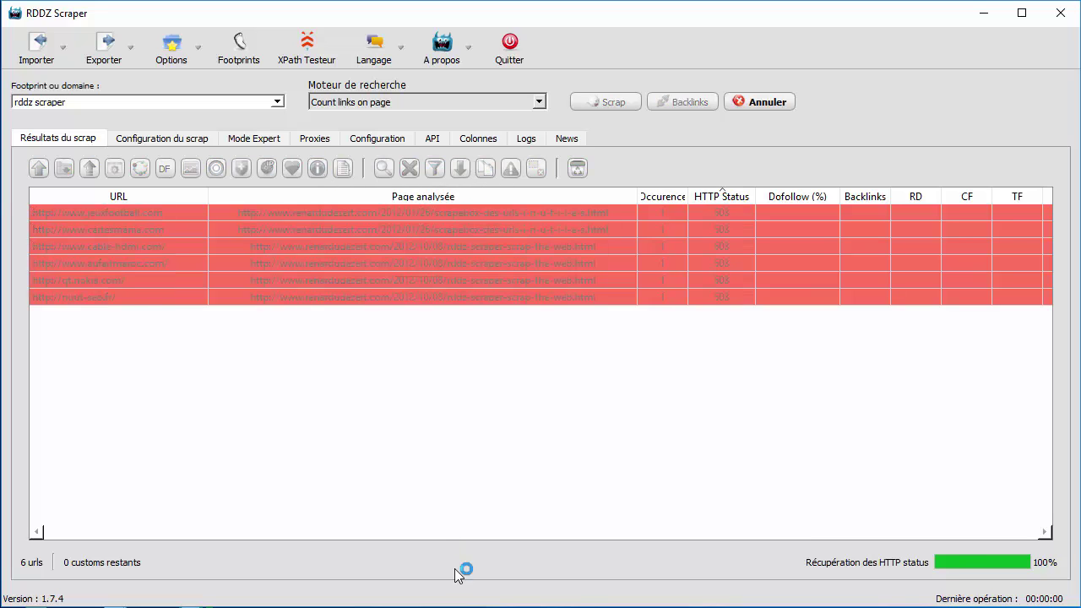
{"action": "left_click_drag", "start_coordinate": [475, 533], "coordinate": [701, 524]}
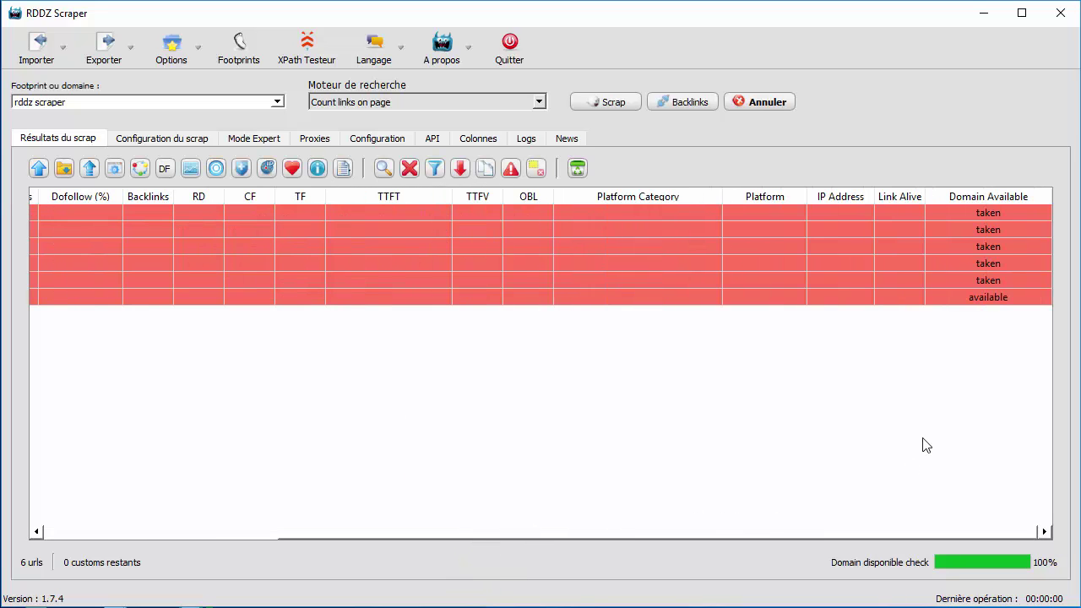
Select the row whose domain is marked available and identify its URL.
{"action": "left_click", "coordinate": [991, 298]}
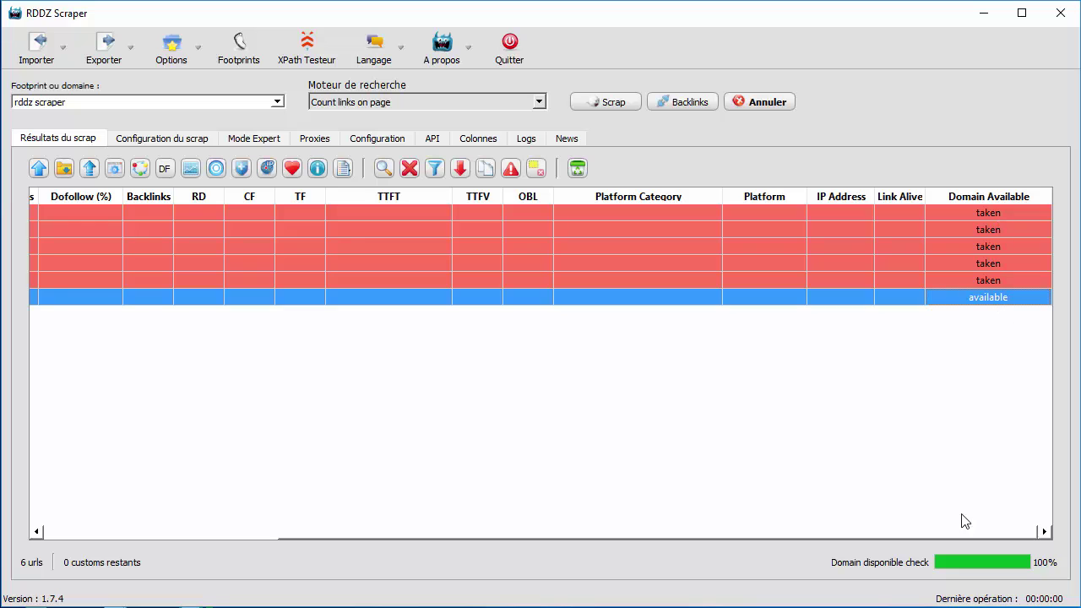
{"action": "left_click_drag", "start_coordinate": [962, 534], "coordinate": [561, 567]}
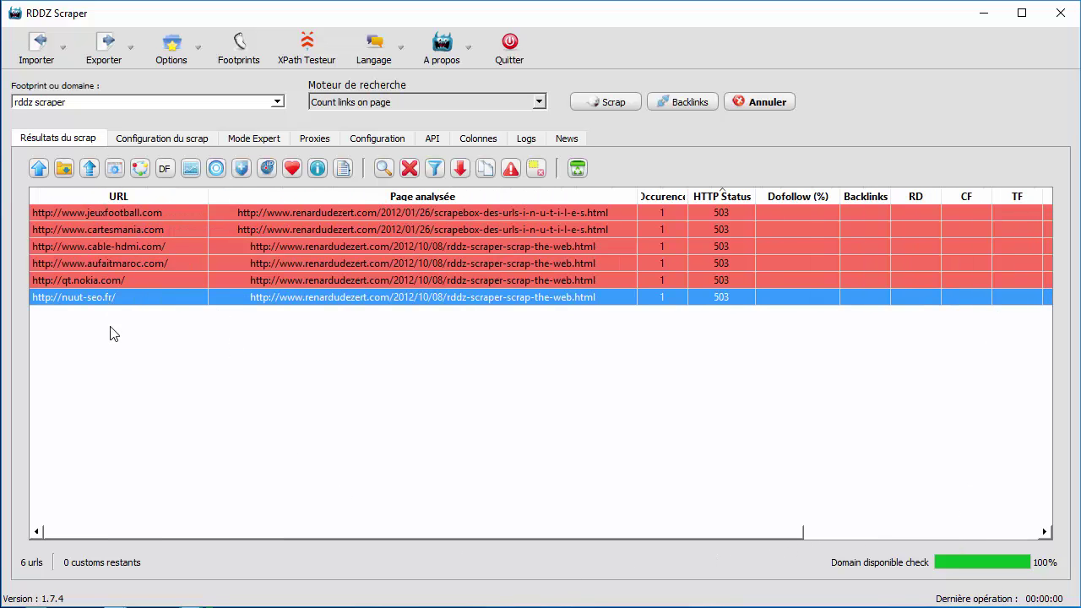
{"action": "left_click", "coordinate": [130, 339]}
{"action": "left_click", "coordinate": [128, 300]}
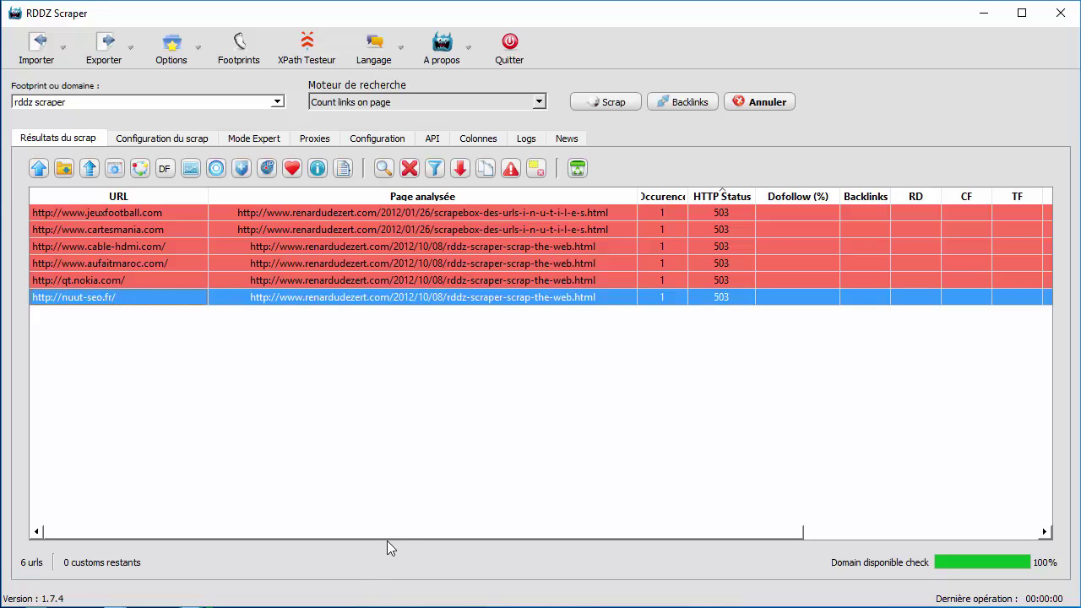
{"action": "left_click_drag", "start_coordinate": [394, 530], "coordinate": [330, 536]}
Check the Ne pas dédoublonner les URL scrape option in the configuration and return to the scrape results.
{"action": "left_click", "coordinate": [376, 140]}
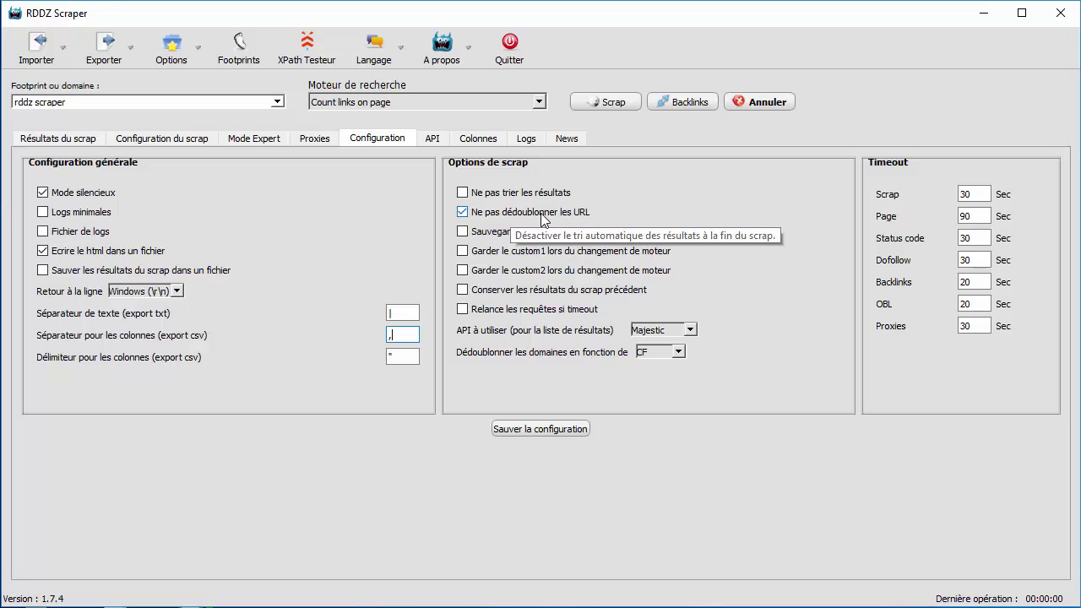
{"action": "left_click", "coordinate": [55, 141]}
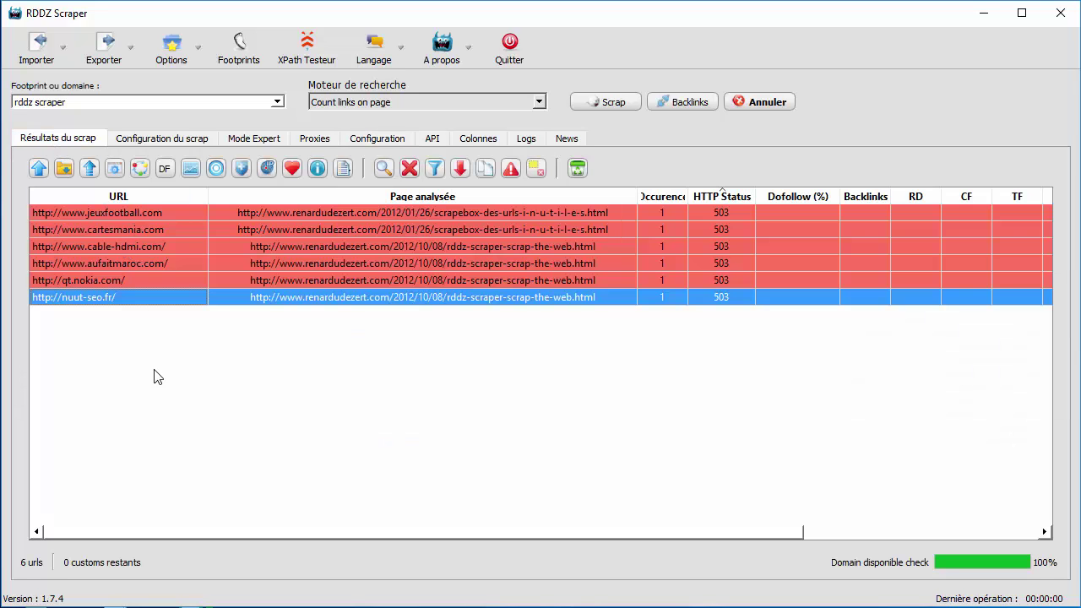